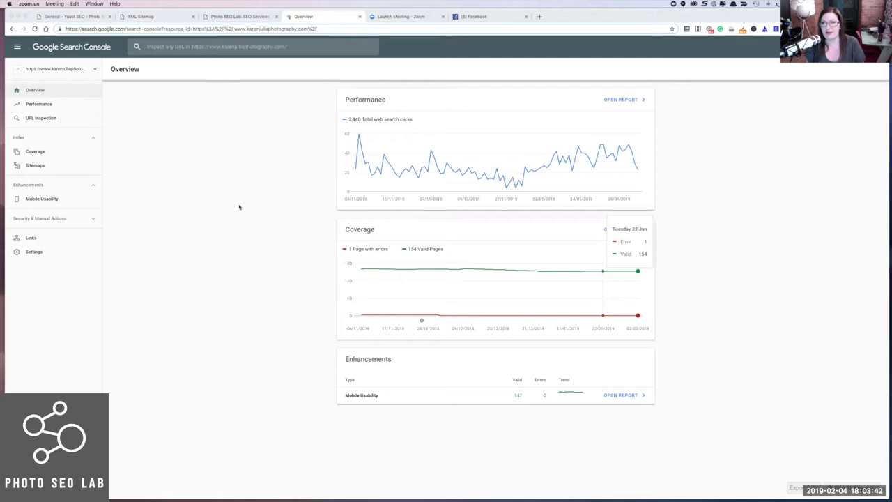
Search Google for "google search console" in a new browser tab and open the official Google Search Console page
left_click(540, 17)
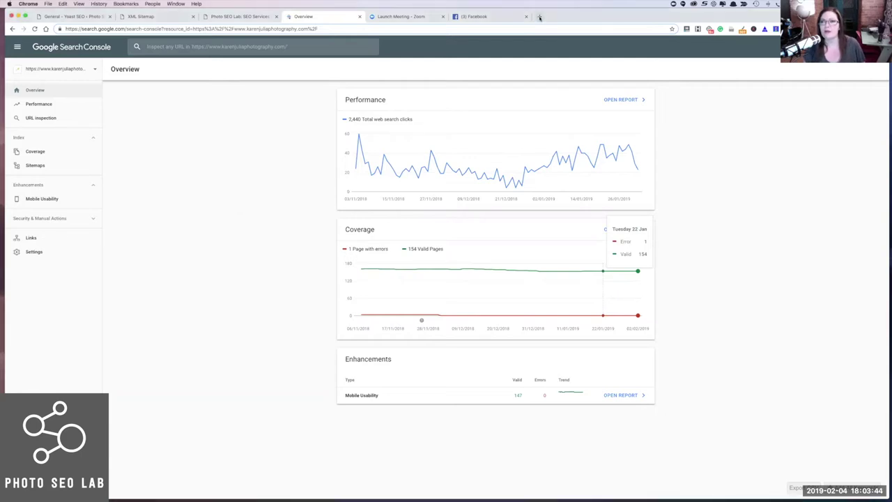
left_click(540, 16)
type("google search conso")
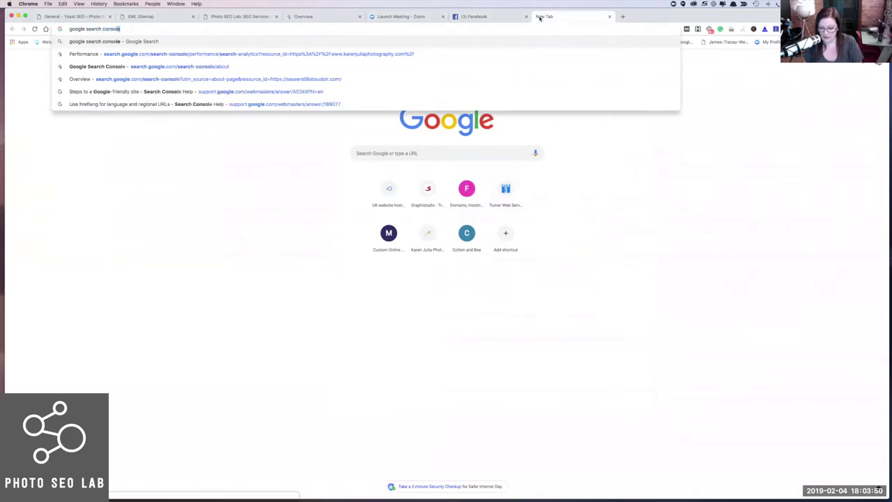
type("le")
key("Return")
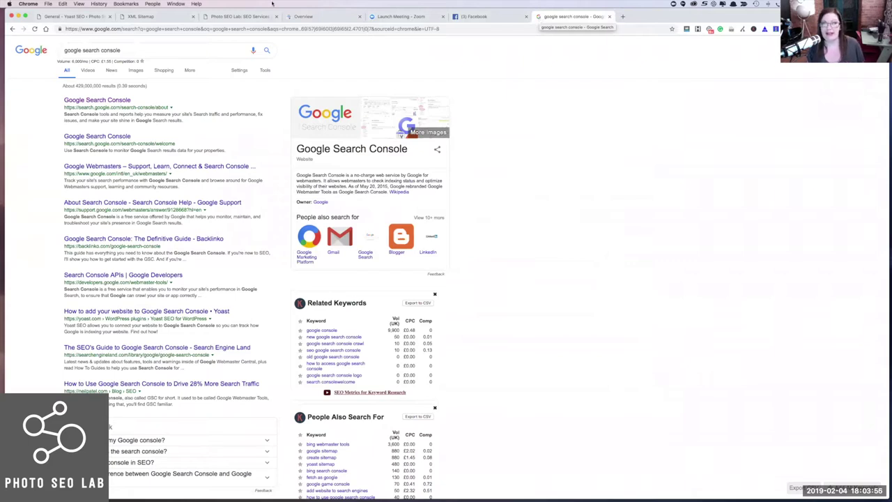
left_click(88, 101)
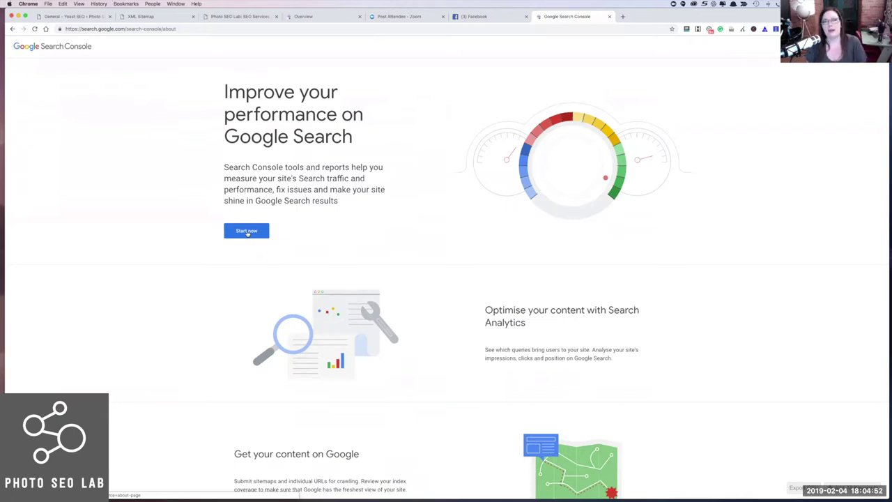
Check the Photo SEO Lab homepage's address and start adding a new property in the existing Search Console account
left_click(224, 18)
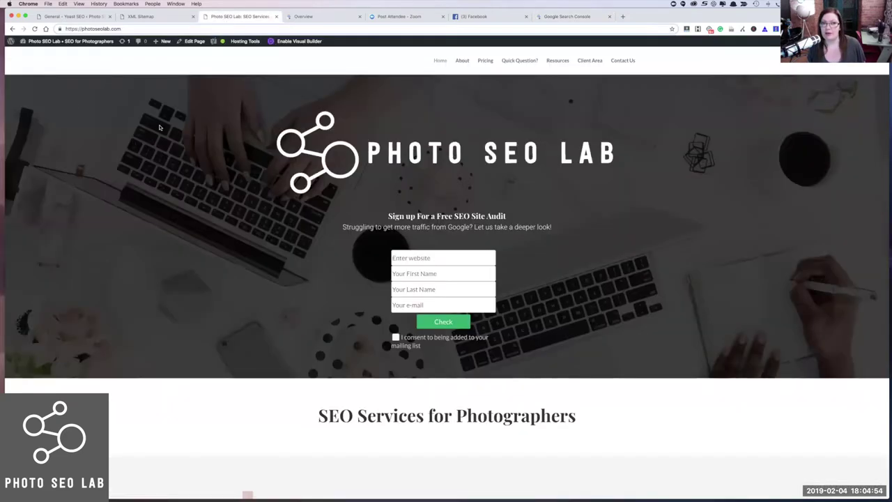
left_click(67, 28)
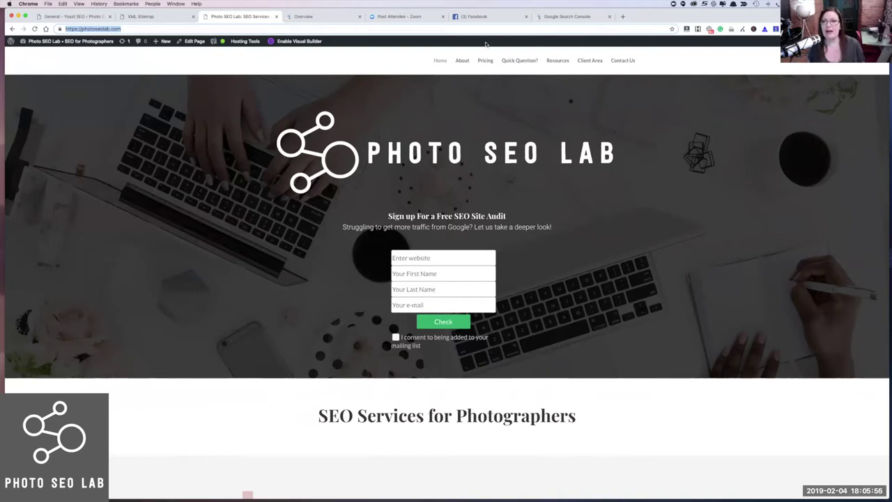
left_click(308, 18)
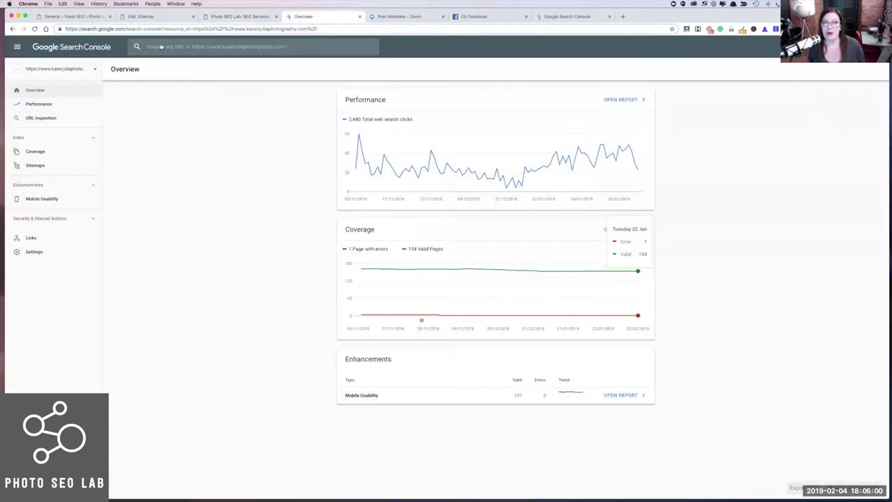
left_click(66, 69)
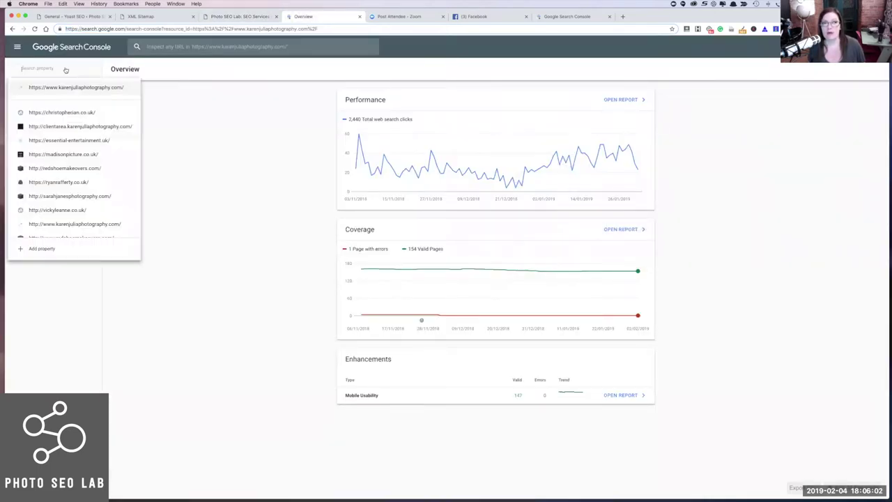
left_click(50, 249)
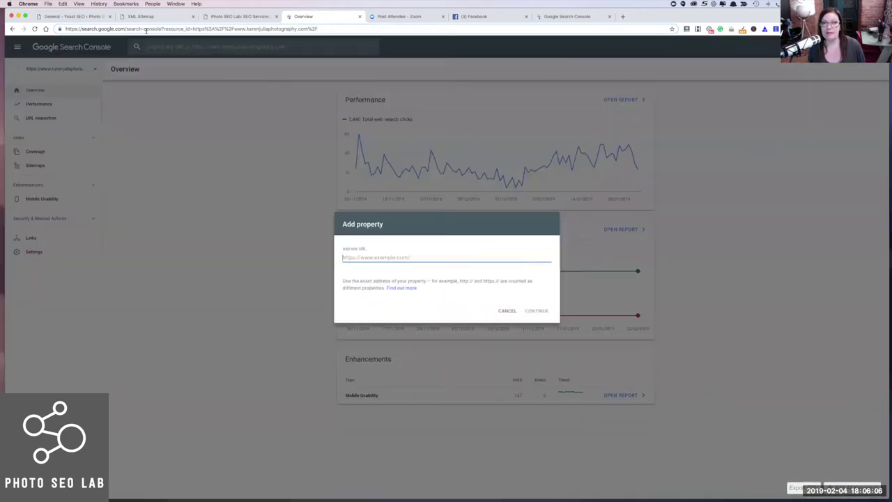
left_click(237, 16)
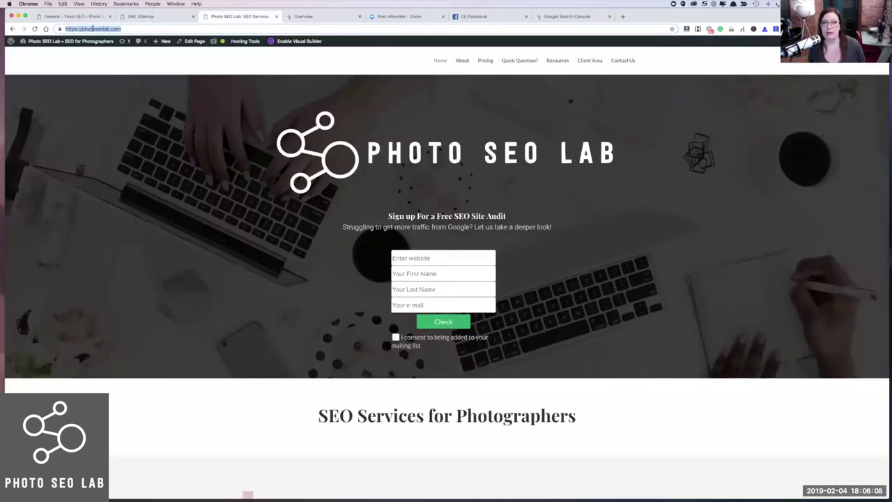
right_click(92, 29)
left_click(108, 70)
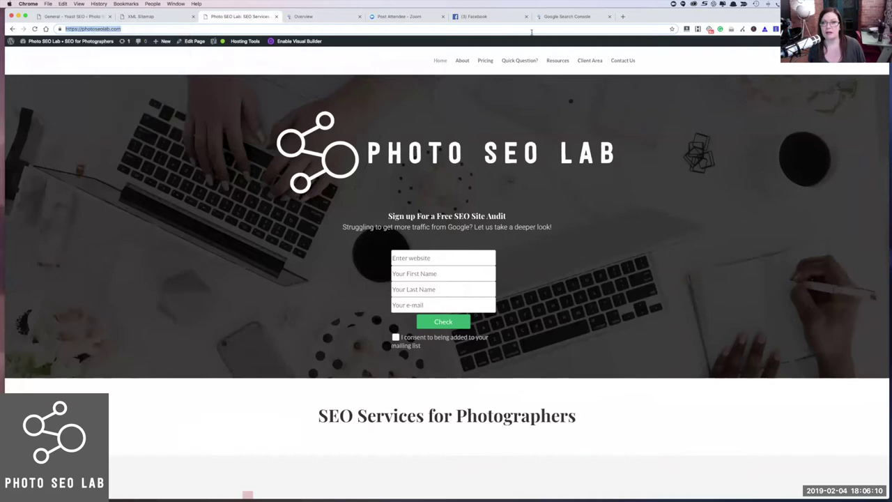
left_click(304, 16)
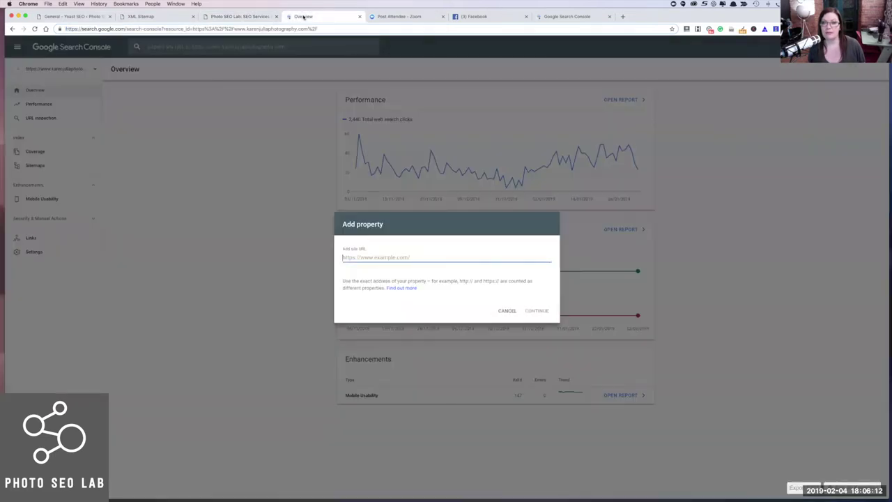
left_click(362, 257)
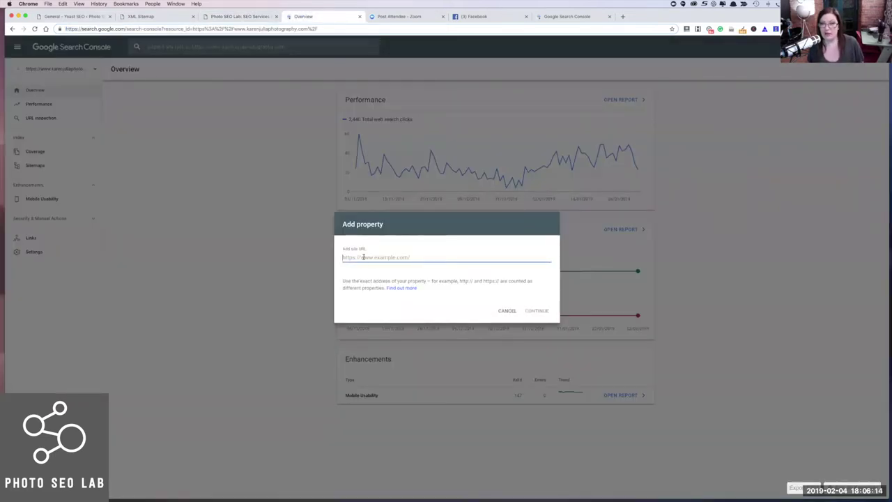
key("super+v")
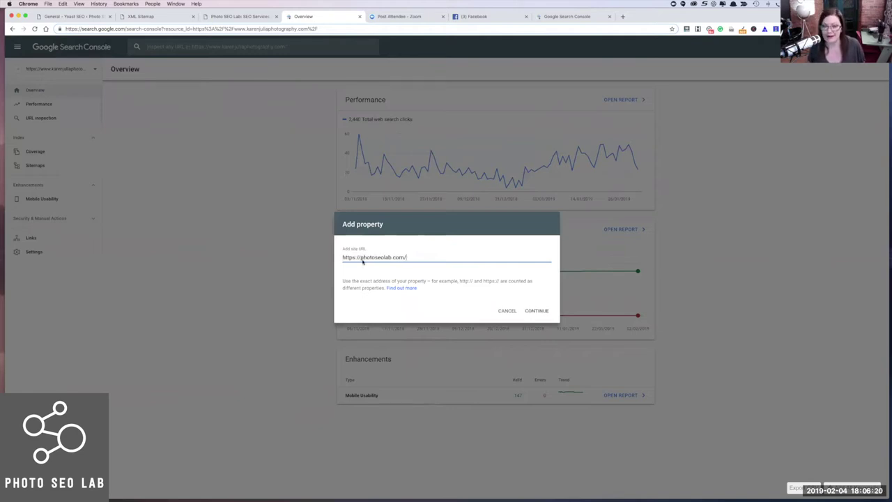
left_click(534, 311)
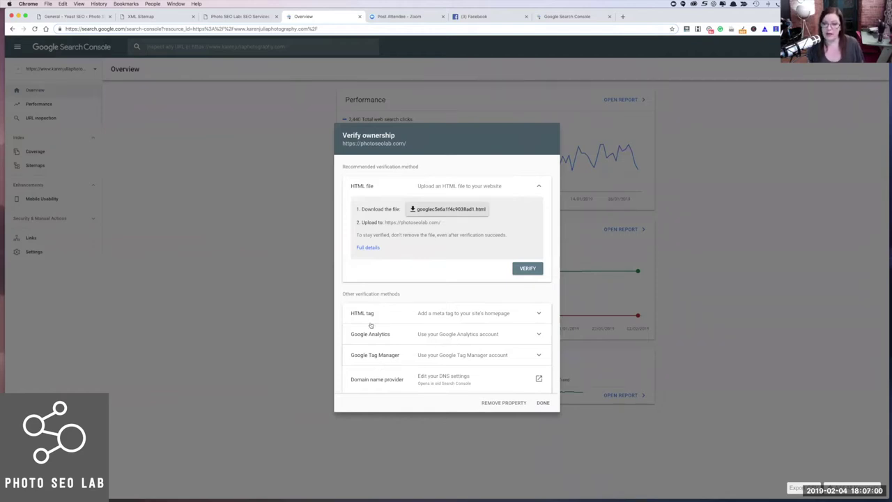
Copy the meta tag of the HTML tag verification method and switch to the site's Yoast SEO settings in WordPress
left_click(445, 314)
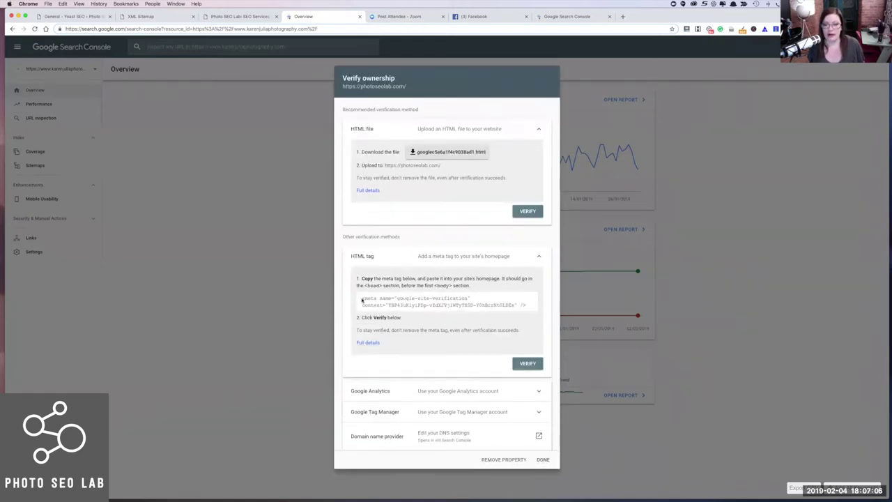
left_click_drag(361, 298, 536, 309)
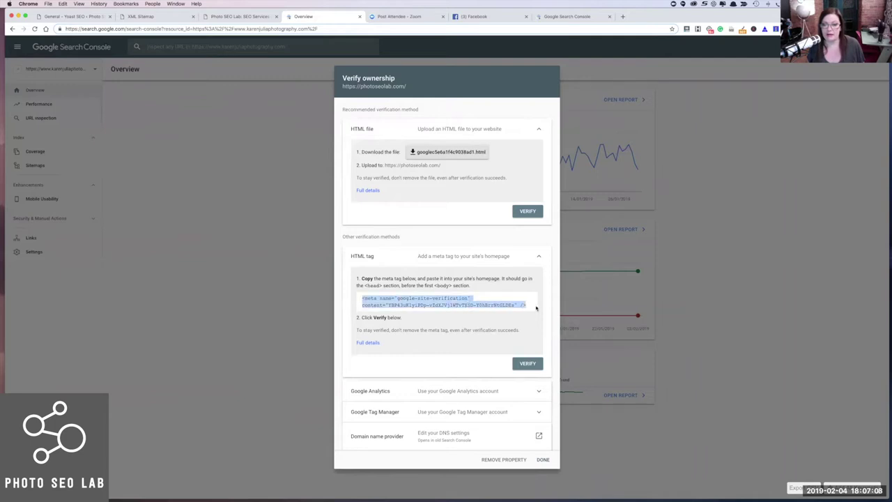
right_click(437, 305)
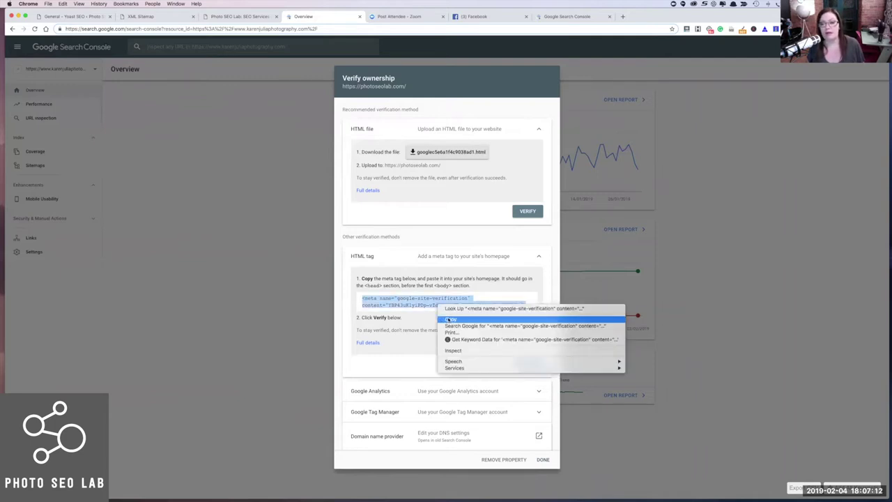
left_click(448, 319)
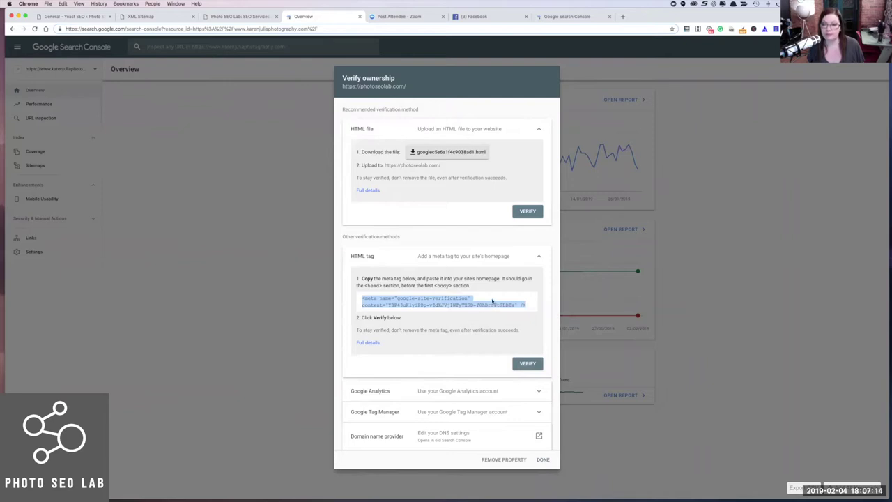
left_click(68, 17)
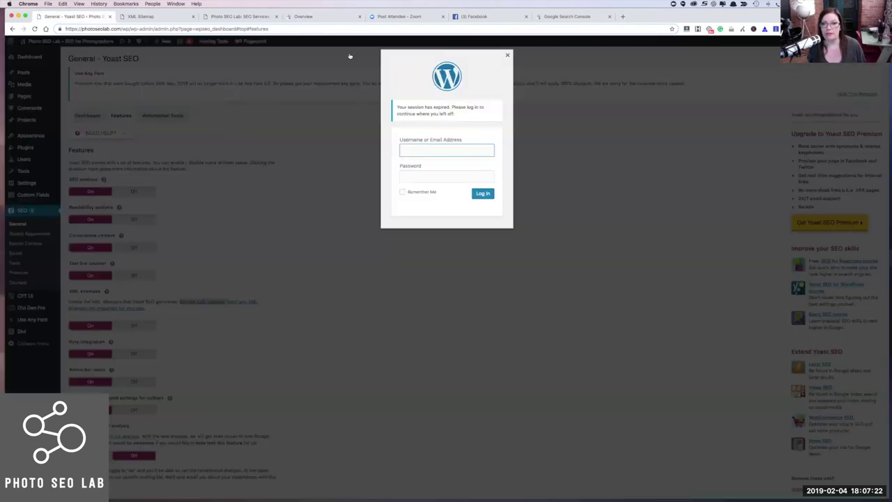
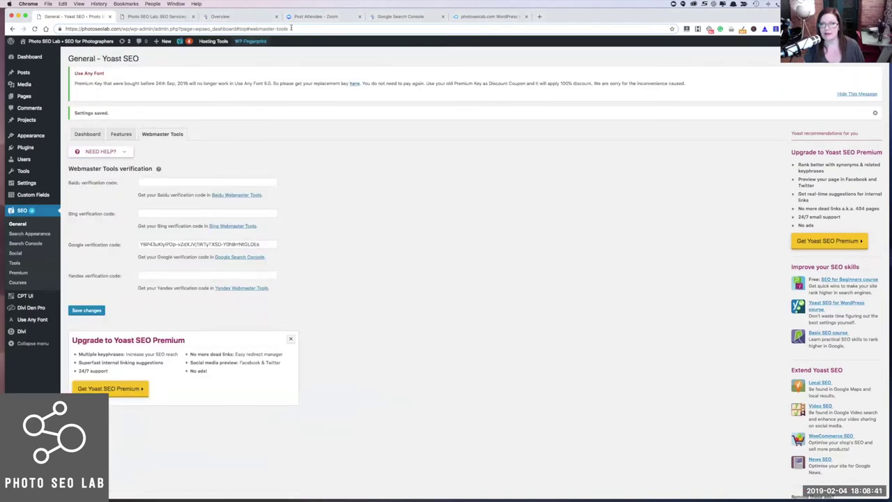
Return to the Search Console ownership dialog and verify photoseolab.com with the HTML tag method
left_click(382, 18)
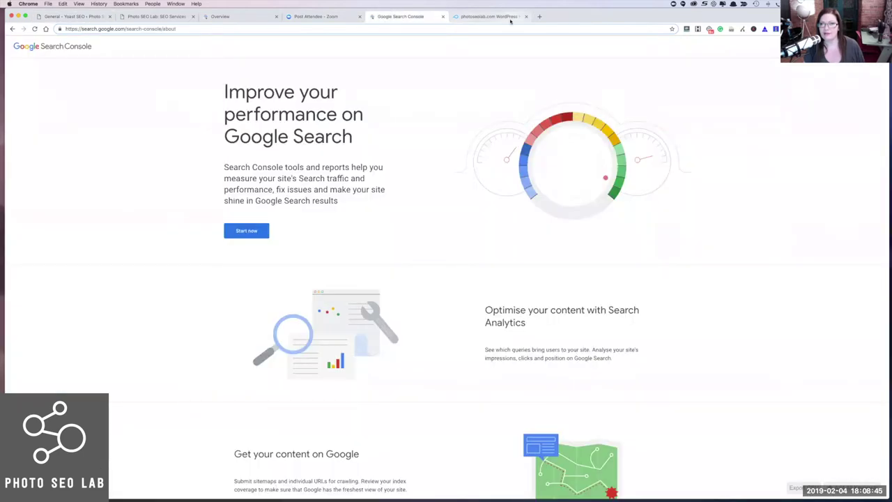
left_click(255, 20)
left_click(525, 364)
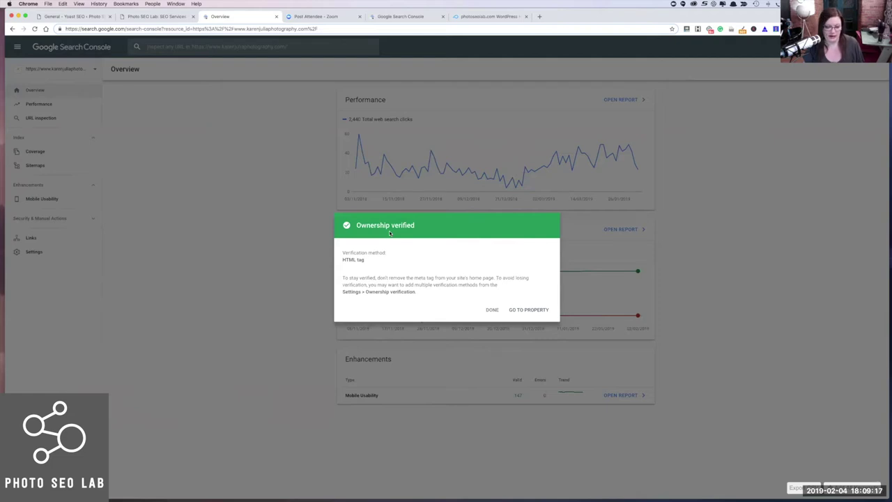
Go to the newly verified photoseolab.com property and view the users and permissions in its settings
left_click(530, 311)
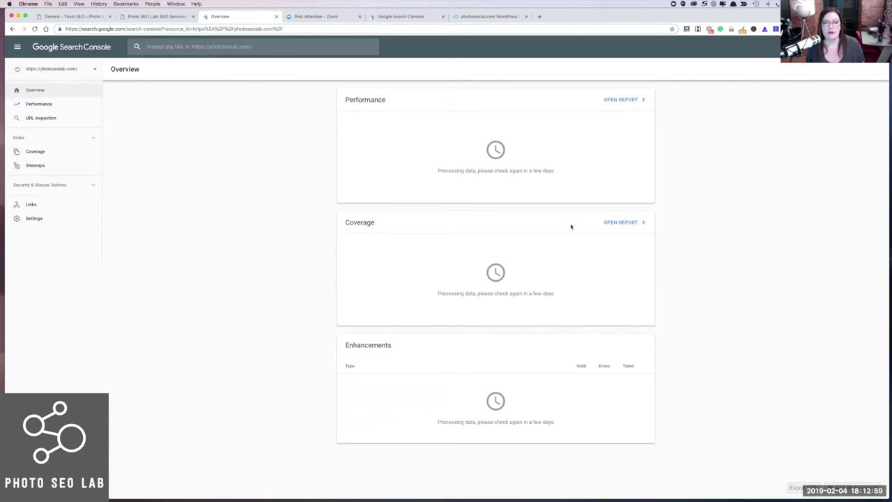
left_click(44, 220)
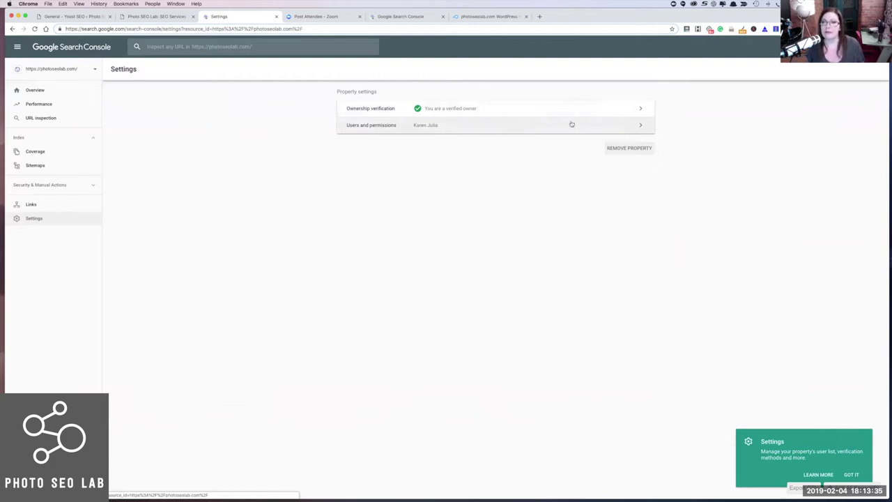
left_click(641, 126)
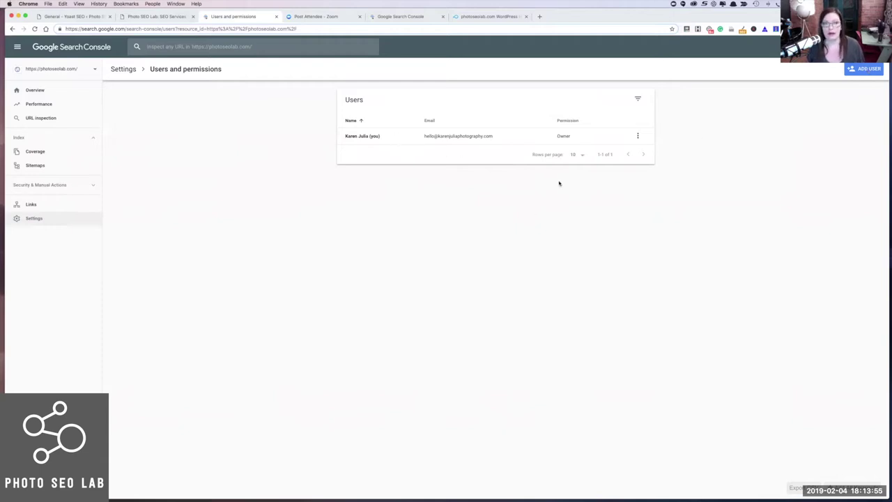
Open the property's Sitemaps page in Search Console, and show the XML sitemaps help text in Yoast SEO's features
left_click(36, 168)
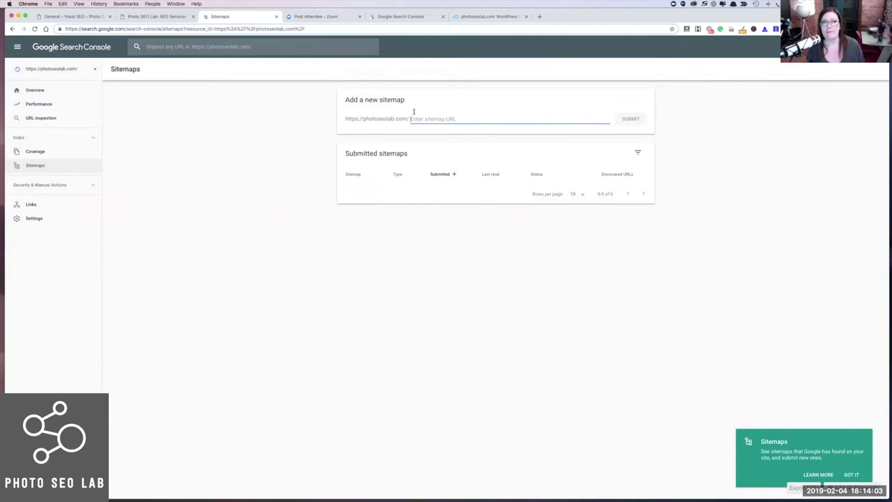
left_click(62, 16)
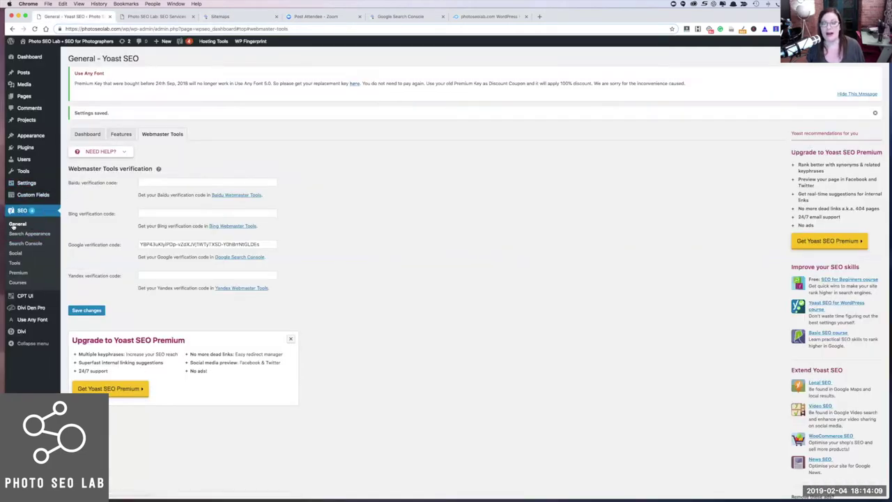
left_click(120, 134)
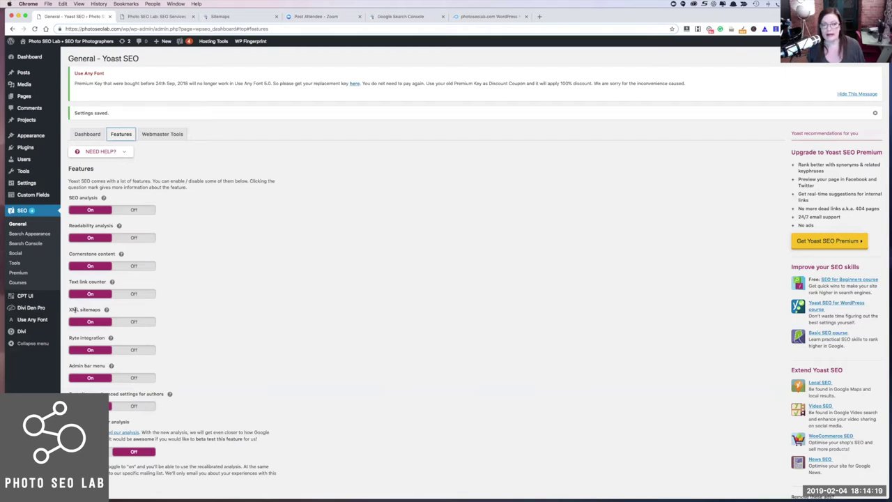
scroll(74, 309, "up", 5)
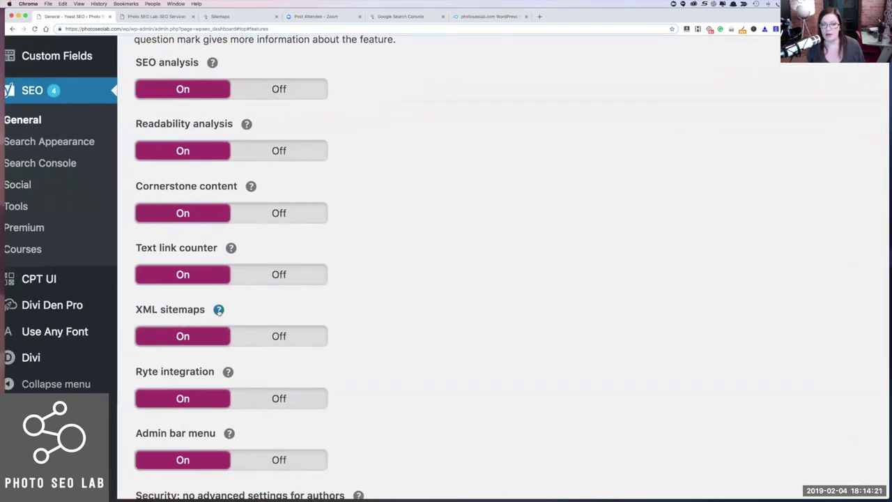
left_click(218, 310)
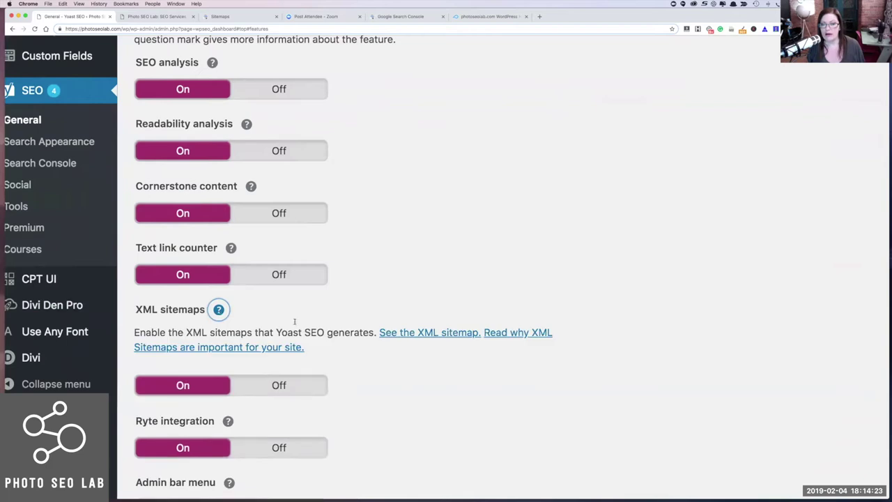
Open the XML sitemap generated by Yoast SEO in a new browser tab and view it
scroll(363, 340, "down", 4)
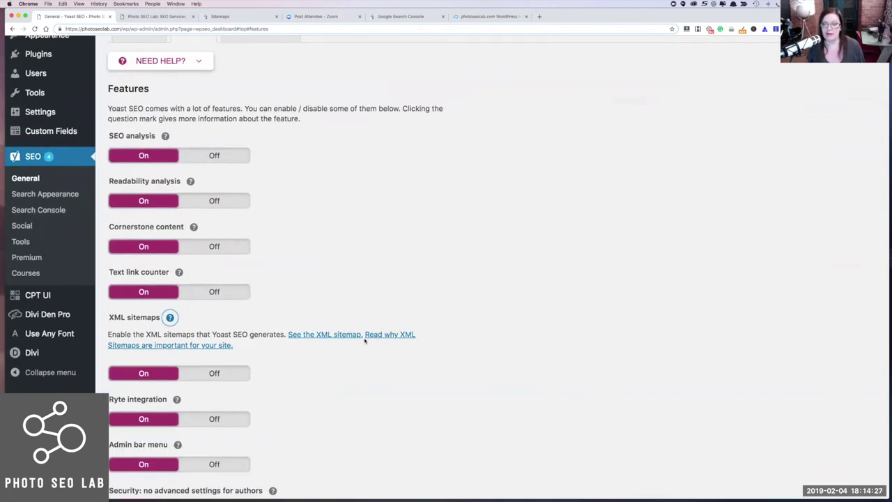
right_click(316, 336)
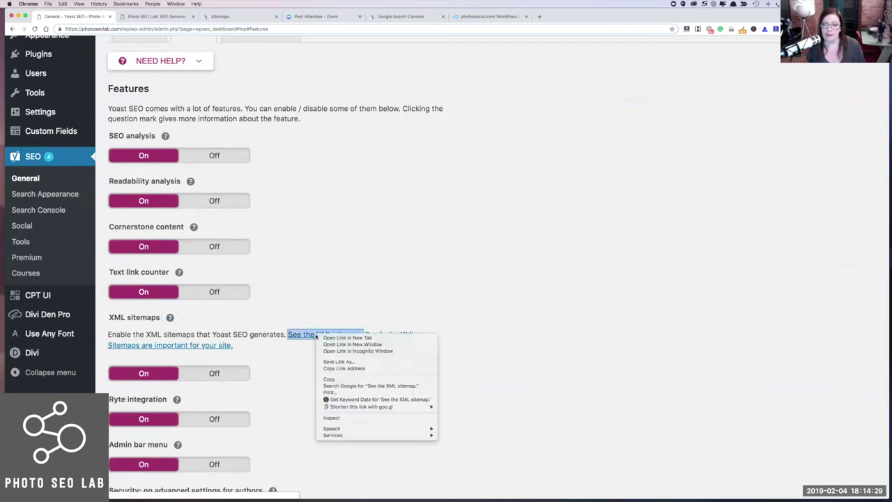
left_click(327, 338)
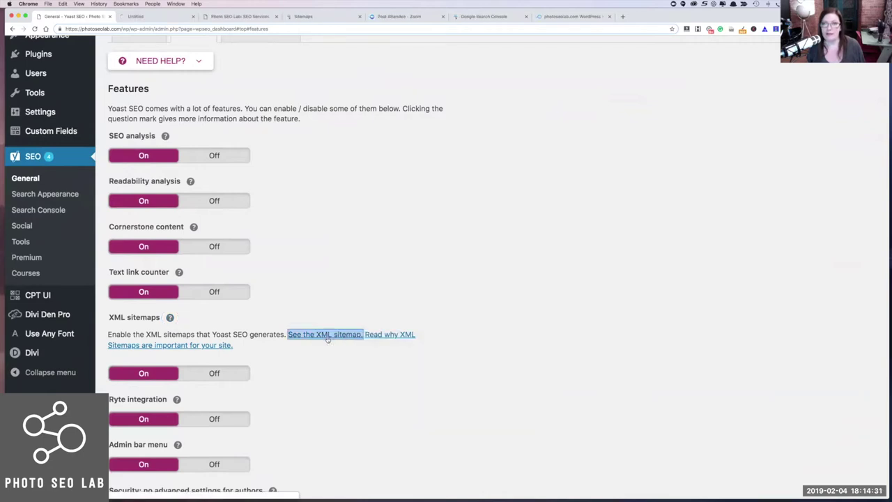
left_click(148, 17)
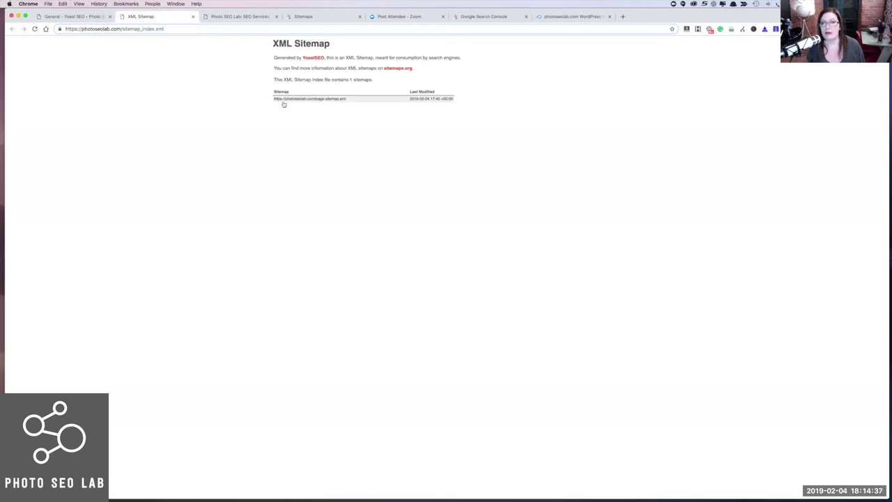
Copy the link address of the page-sitemap.xml entry in the XML sitemap index
left_click(309, 99)
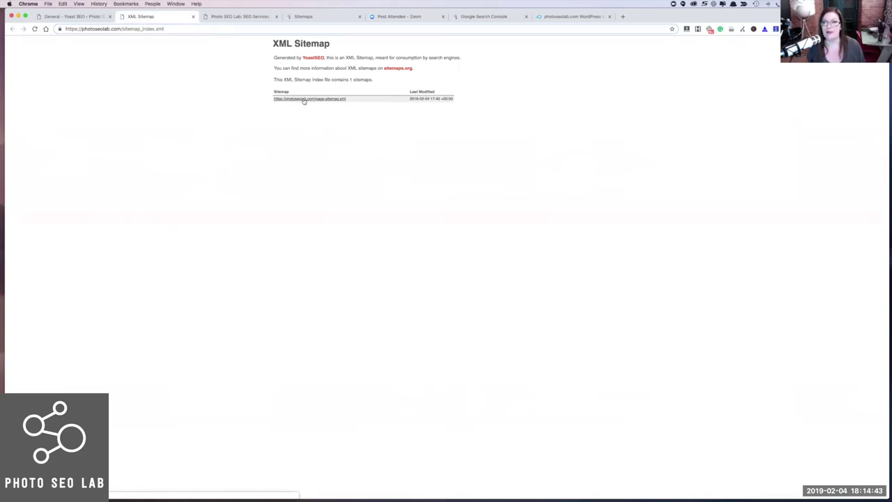
right_click(303, 100)
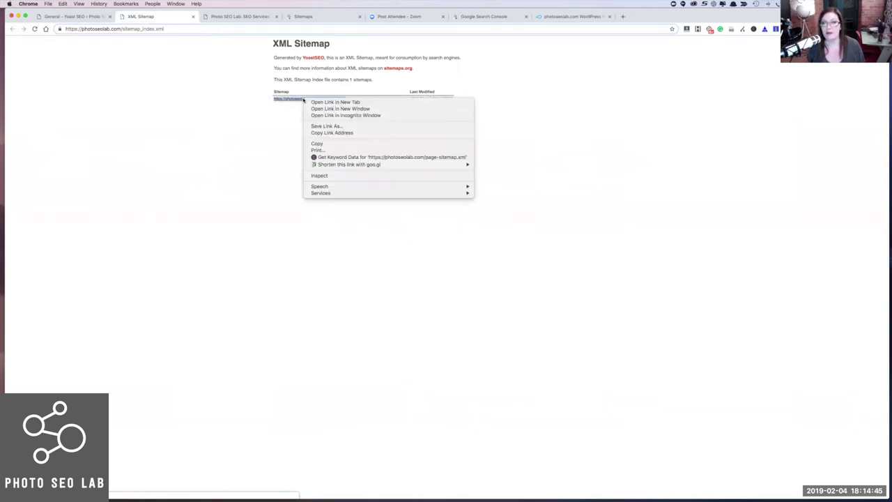
left_click(322, 133)
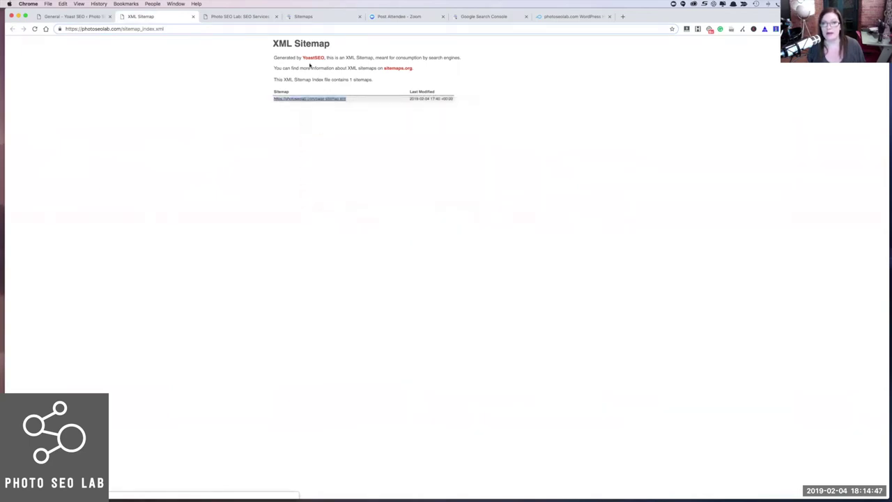
Submit page-sitemap.xml as a new sitemap for photoseolab.com in Search Console, removing the duplicated domain from the pasted address
left_click(322, 17)
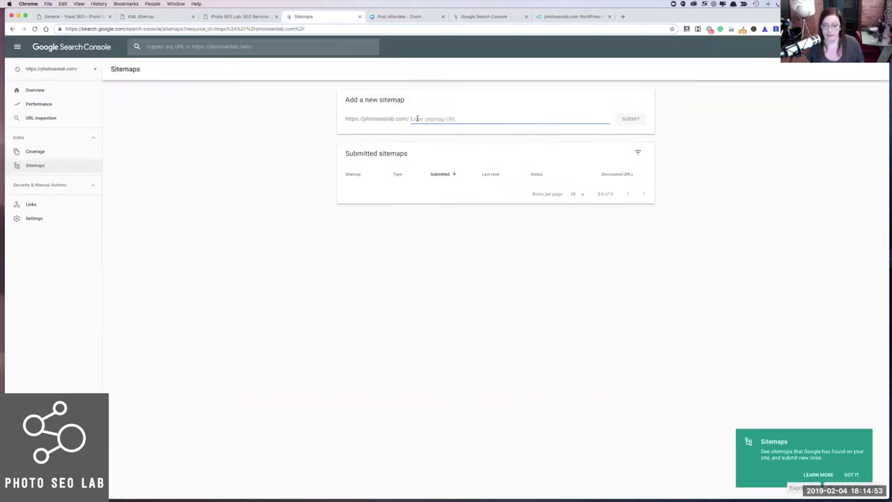
key("super+v")
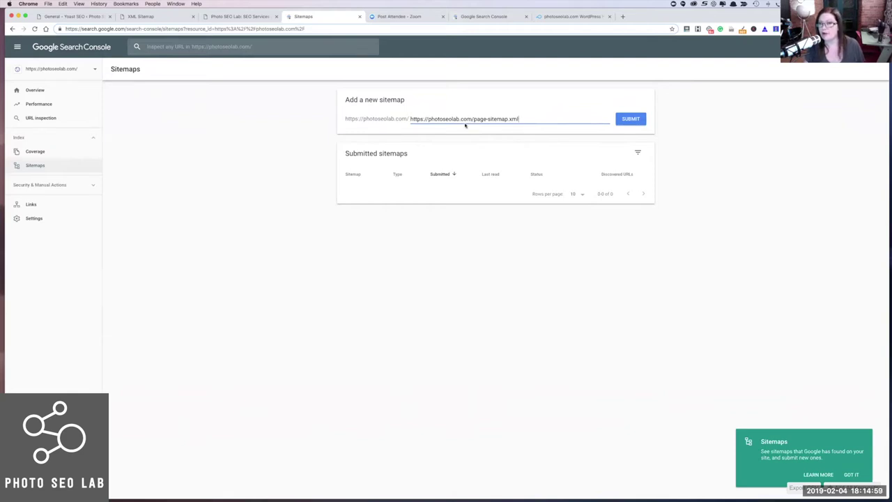
left_click_drag(474, 119, 405, 119)
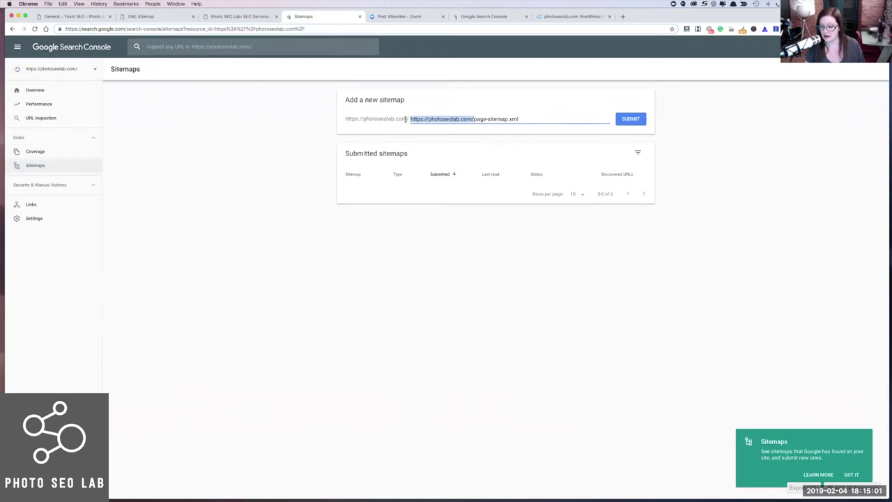
key("BackSpace")
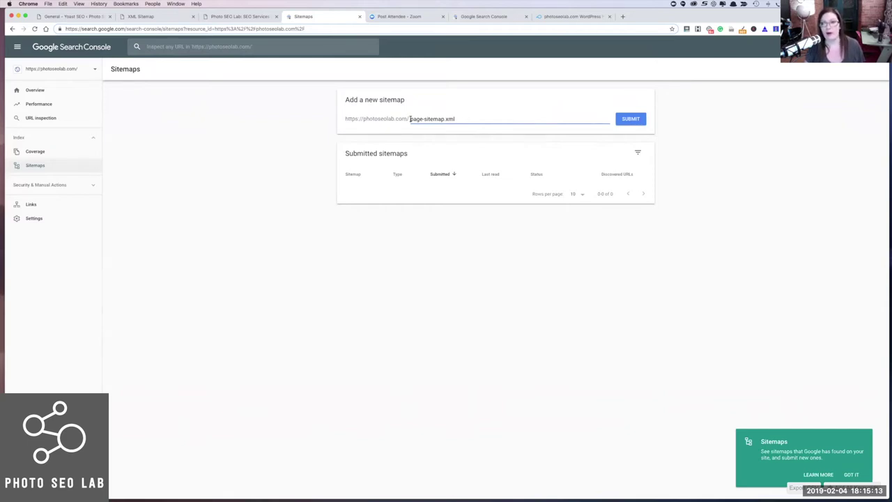
left_click(630, 122)
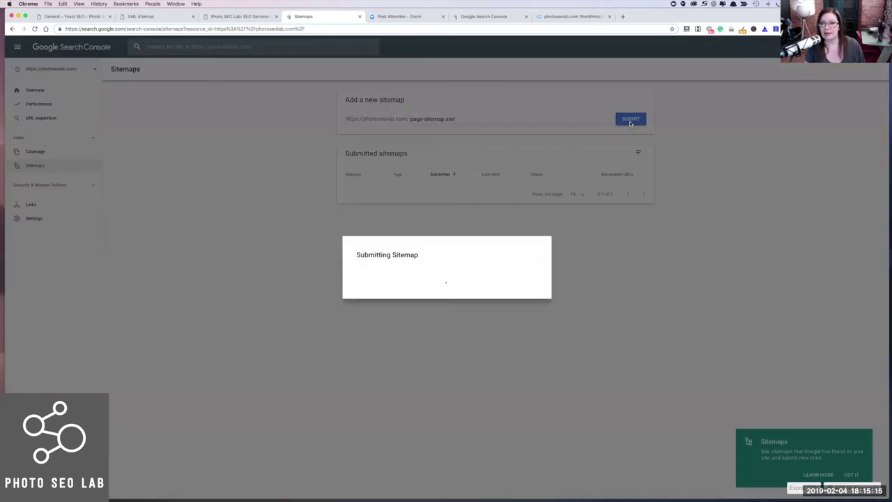
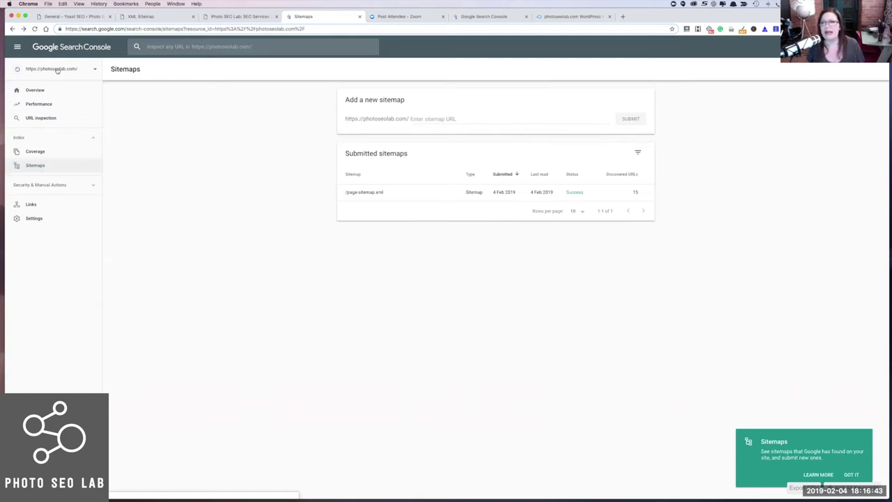
left_click(57, 70)
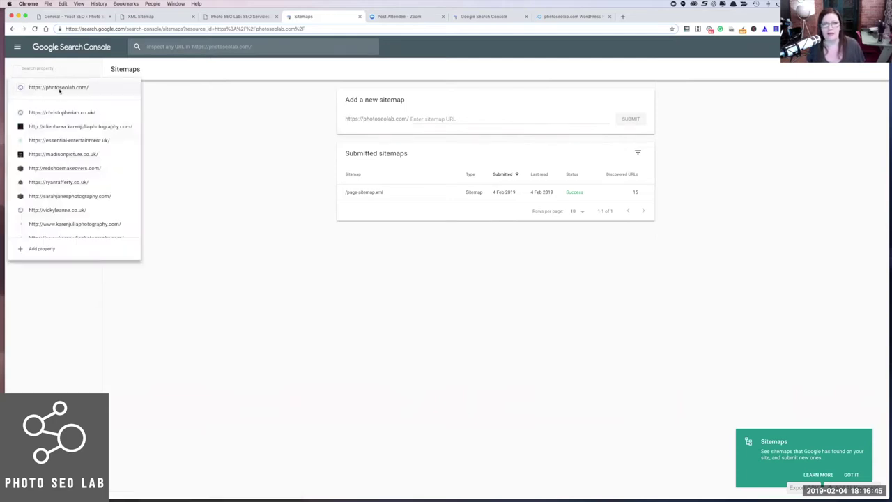
scroll(68, 223, "down", 1)
left_click(68, 220)
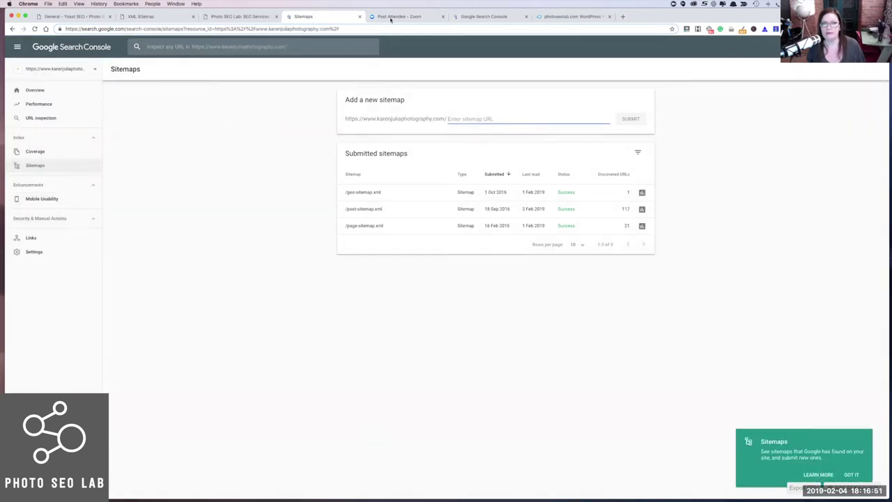
left_click(34, 91)
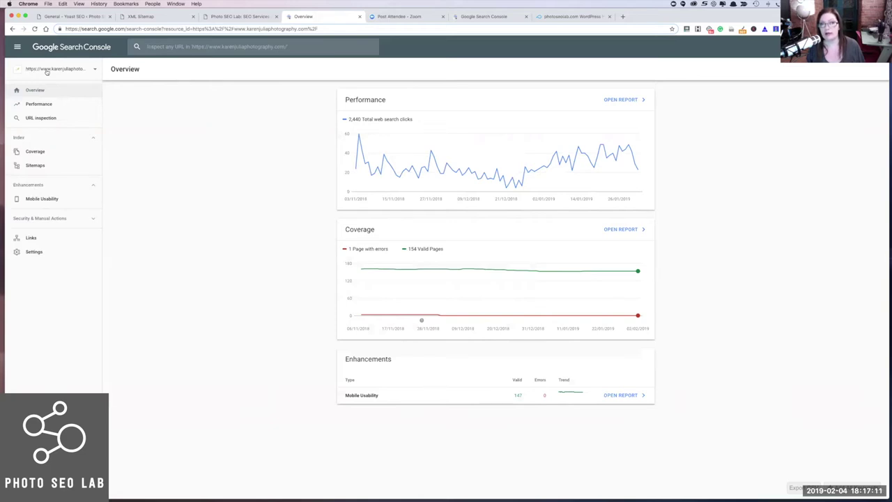
Open the property's performance report and set its date range to the last 12 months
left_click(43, 105)
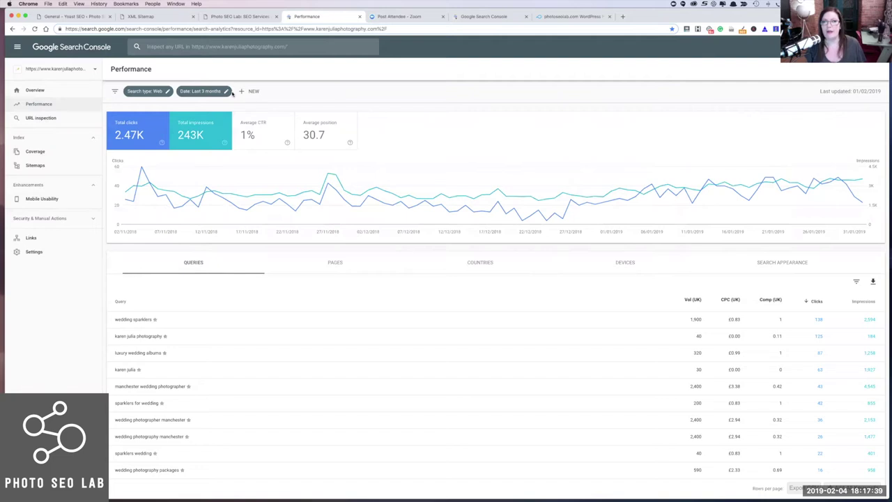
left_click(189, 91)
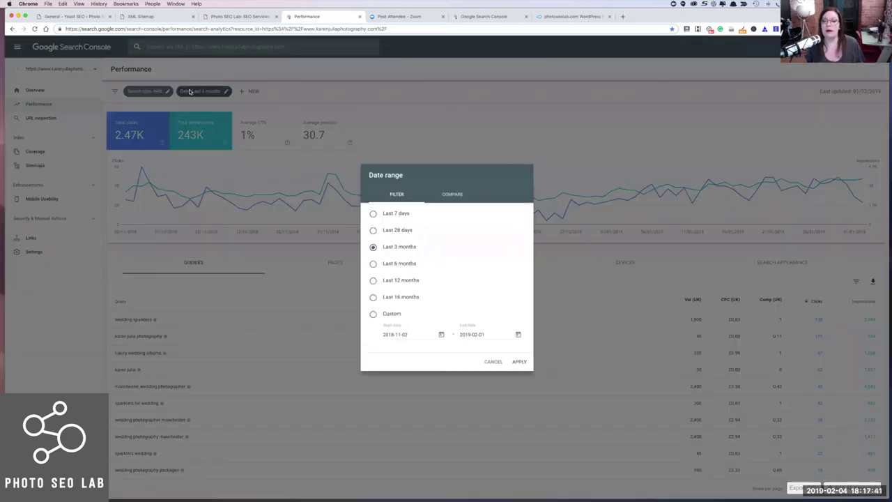
left_click(373, 280)
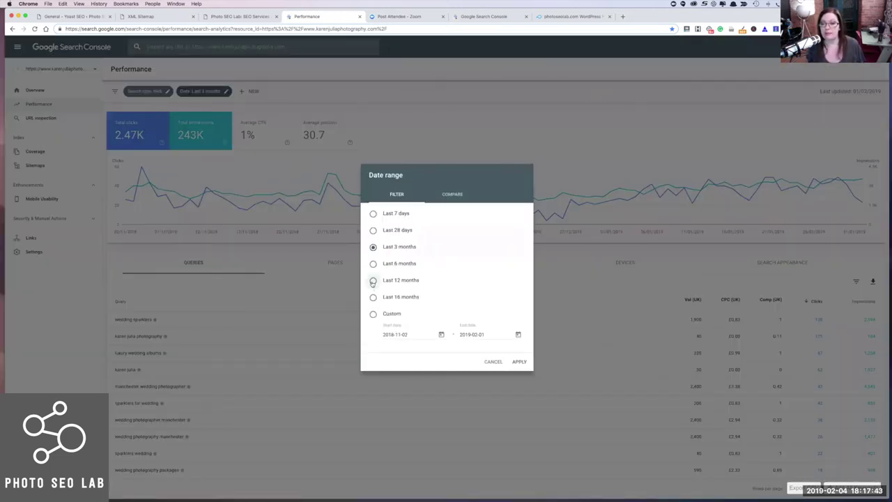
left_click(519, 362)
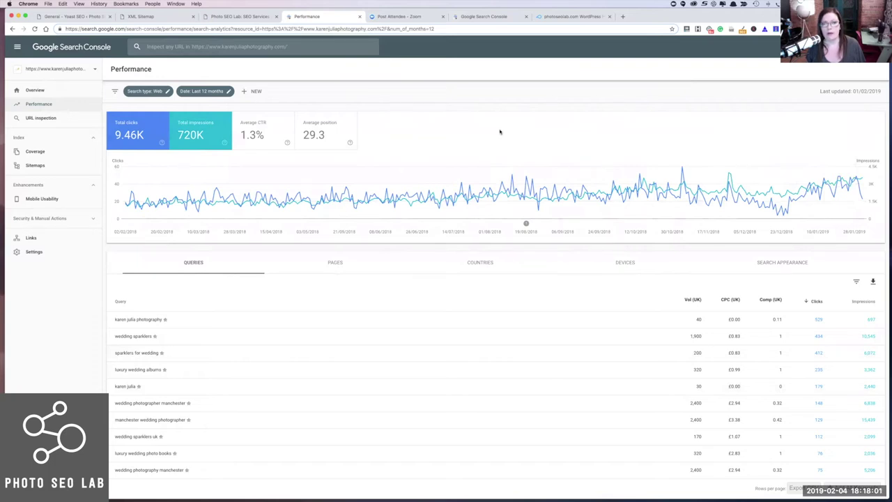
Add average position and average CTR to the performance report and look over the metric columns of the queries table
left_click(317, 129)
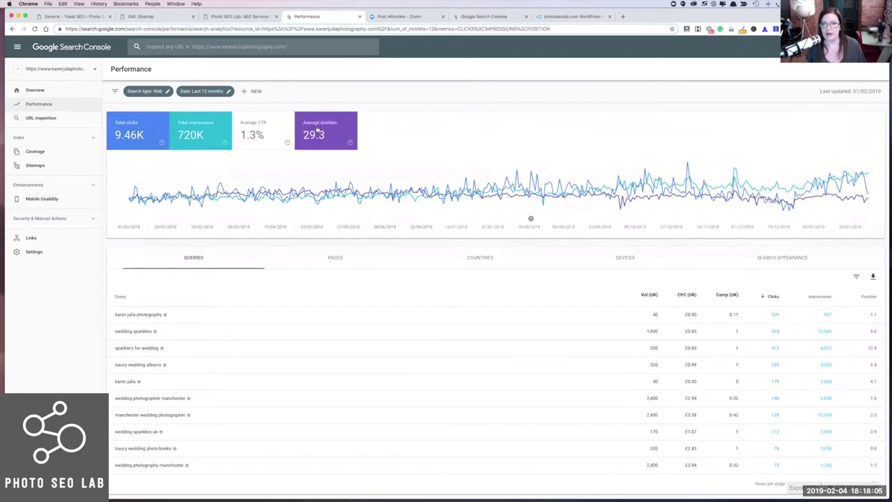
left_click(257, 131)
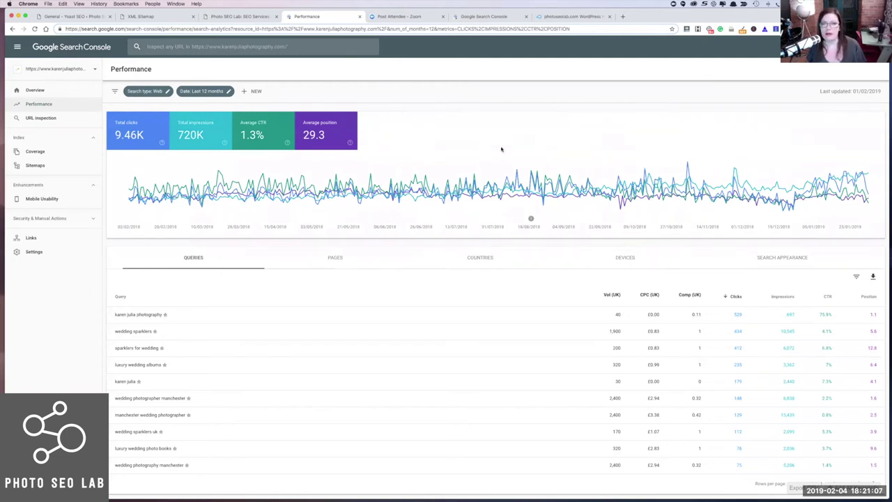
scroll(501, 148, "down", 1)
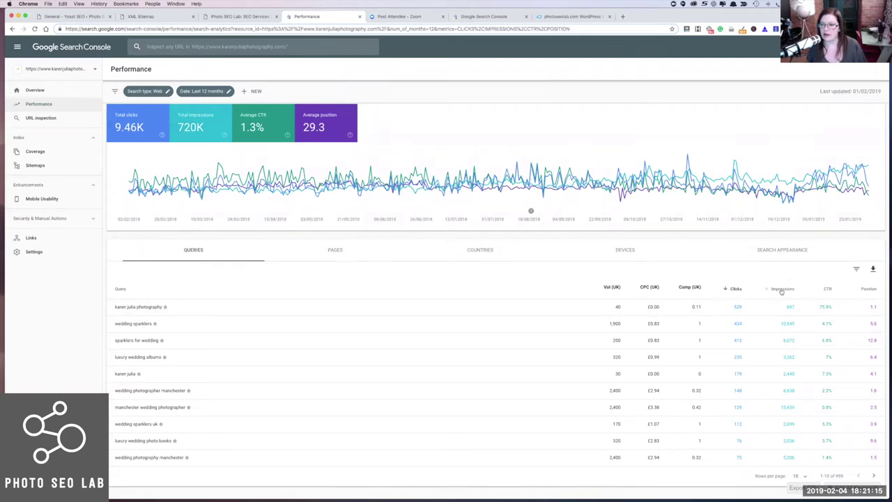
scroll(782, 291, "up", 5)
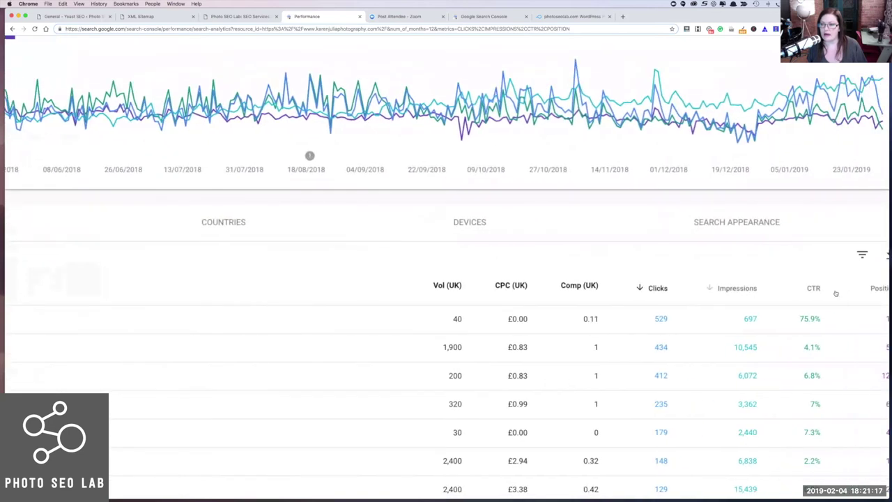
scroll(836, 294, "right", 2)
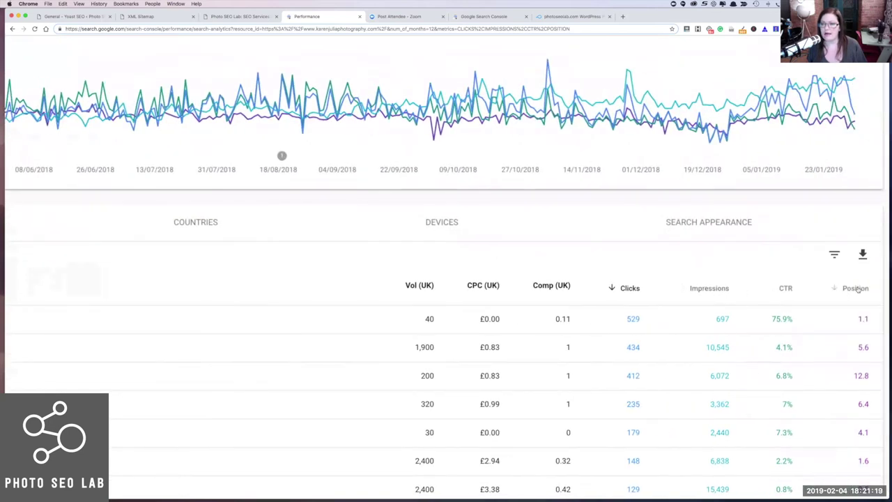
scroll(658, 288, "down", 3)
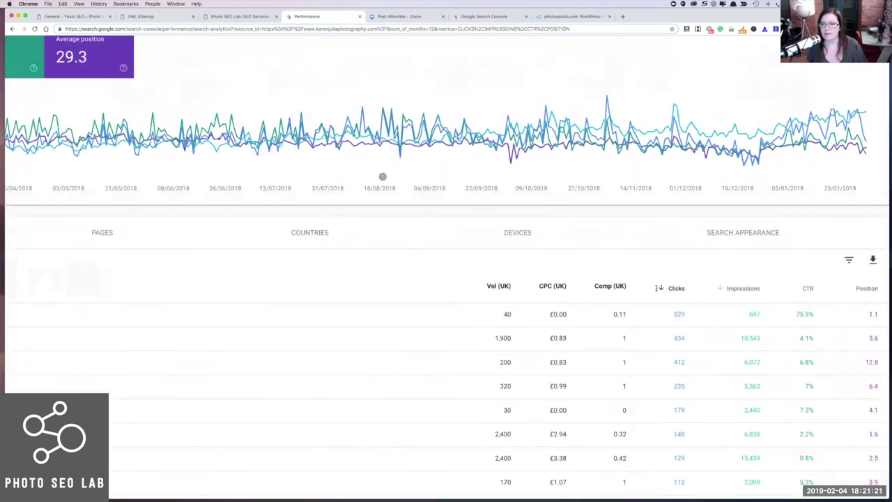
scroll(658, 288, "down", 3)
Compare the queries sorted by clicks in ascending and descending order, by impressions and by CTR, both descending
left_click(736, 289)
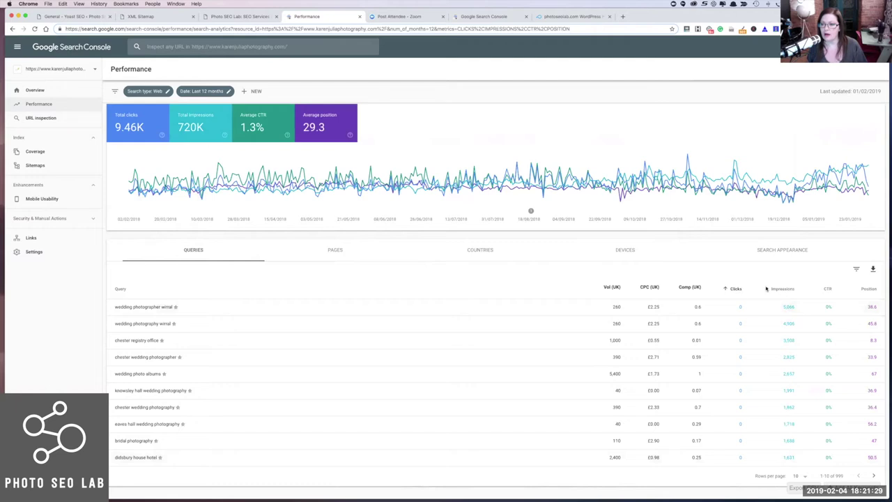
left_click(735, 288)
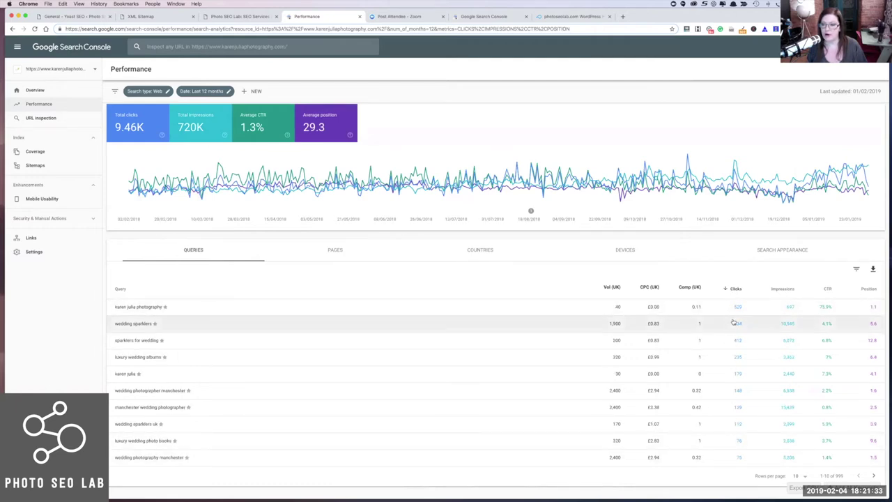
left_click(781, 290)
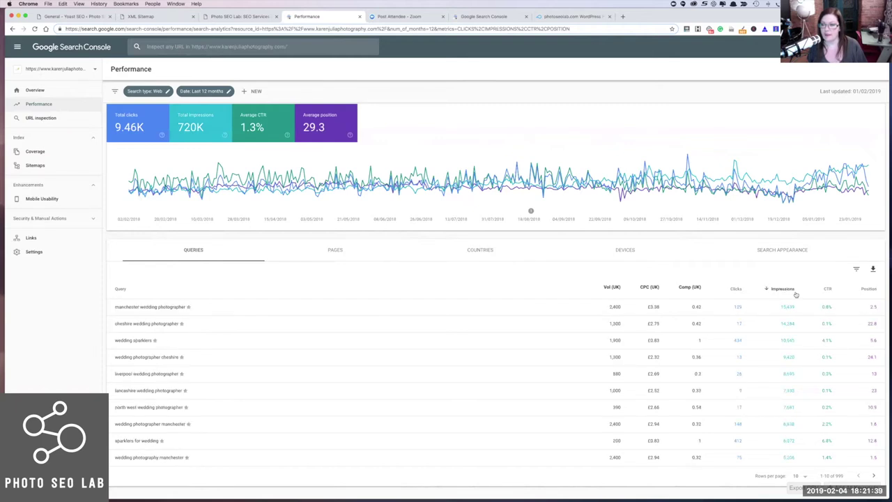
left_click(827, 289)
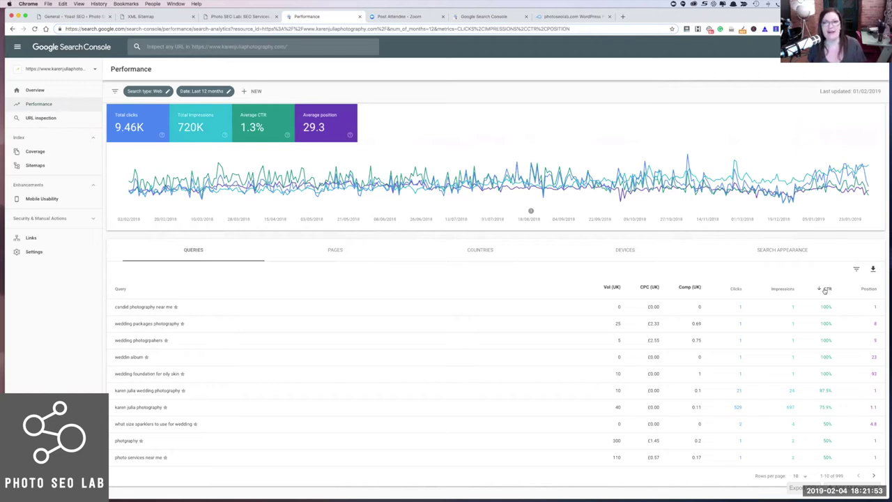
Sort the queries by position in ascending order and show 100 rows per page
left_click(866, 290)
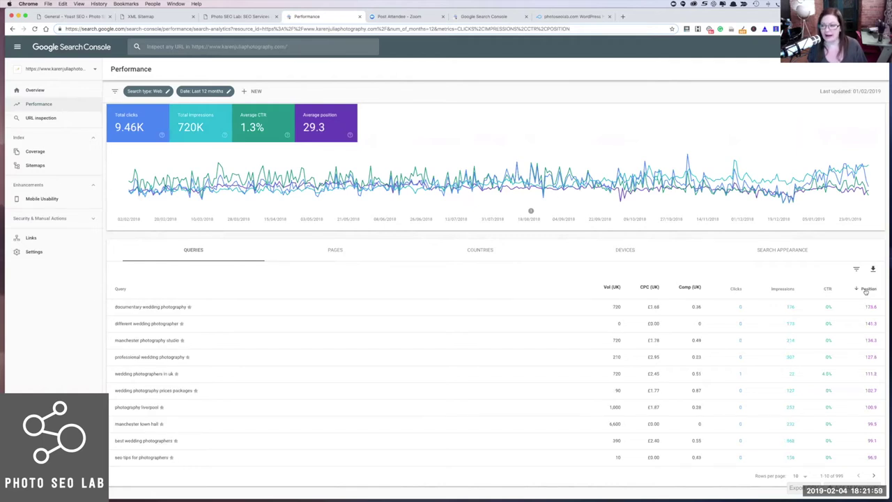
left_click(866, 290)
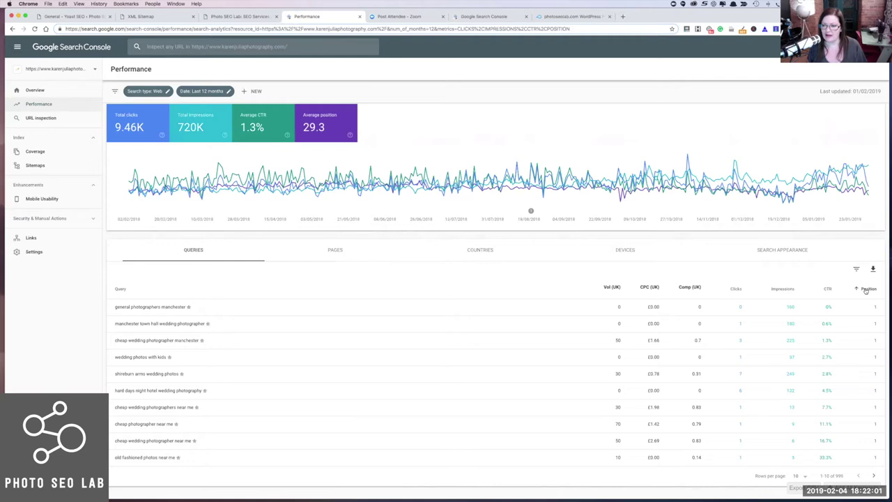
left_click(799, 476)
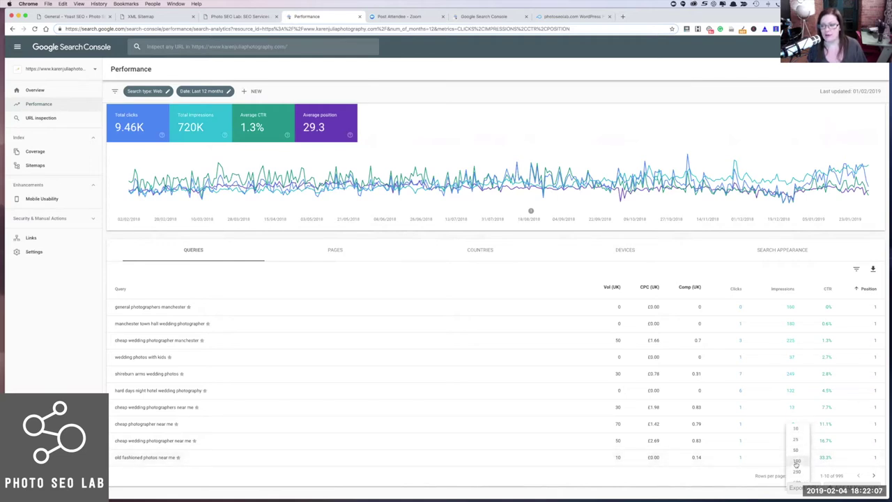
left_click(797, 462)
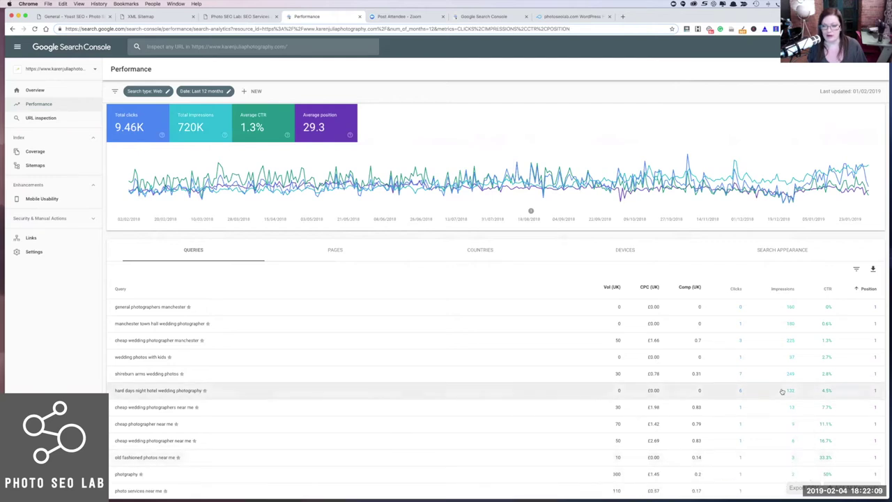
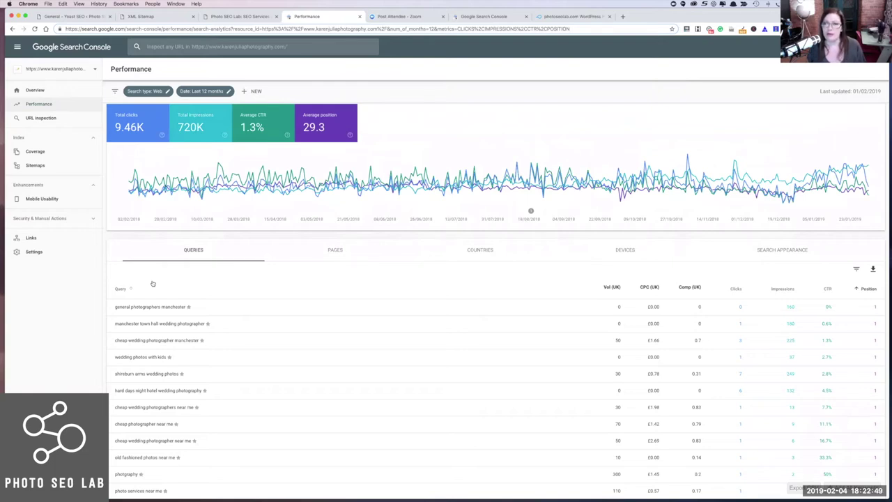
Switch the performance table to the pages breakdown, show 100 rows per page and look through the listed pages
left_click(335, 255)
scroll(296, 295, "down", 1)
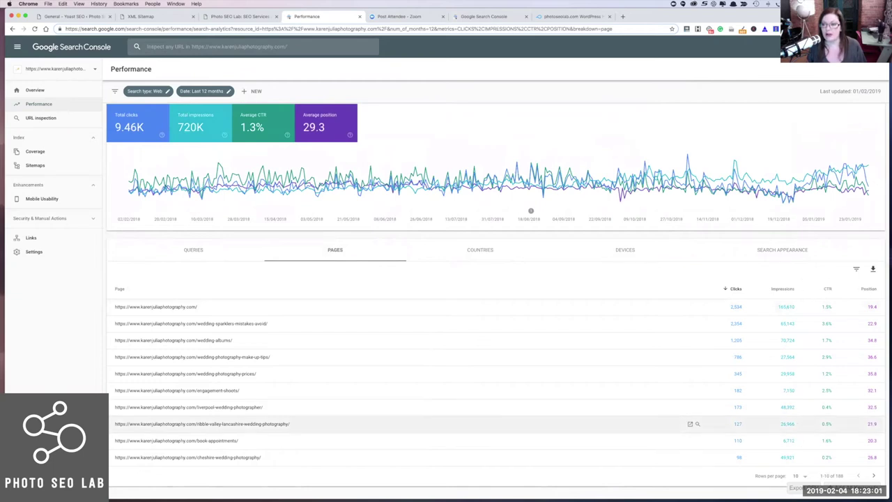
left_click(806, 477)
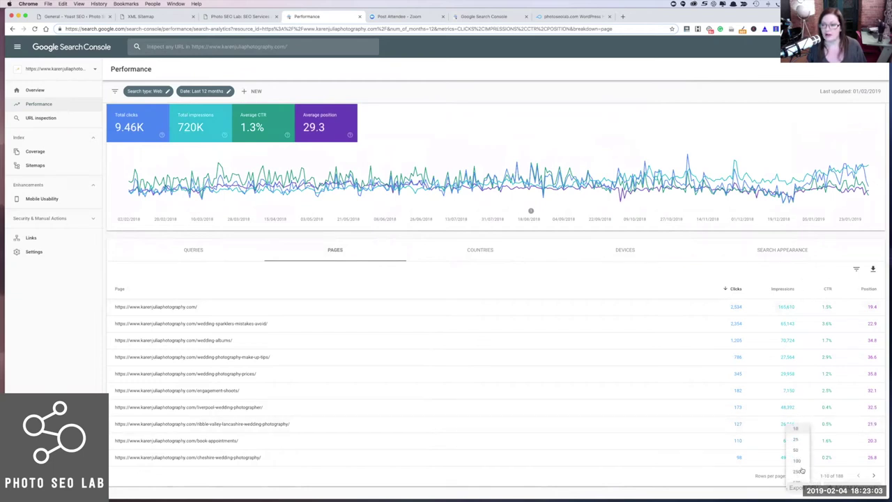
left_click(797, 461)
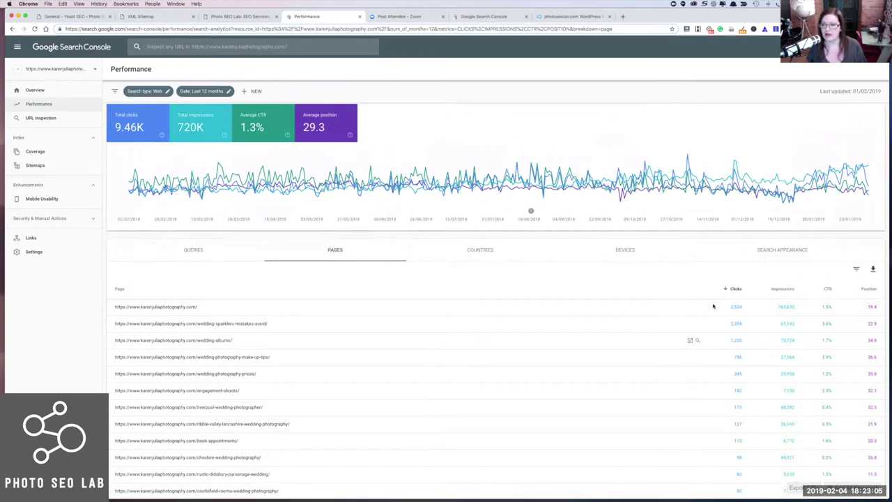
scroll(697, 285, "down", 2)
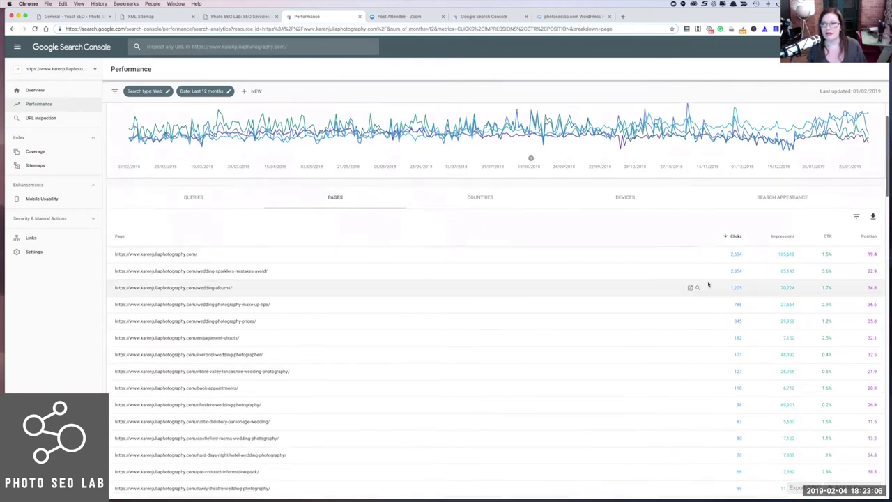
Compare the pages sorted by impressions in ascending and descending order, by clicks descending and by position ascending
left_click(777, 237)
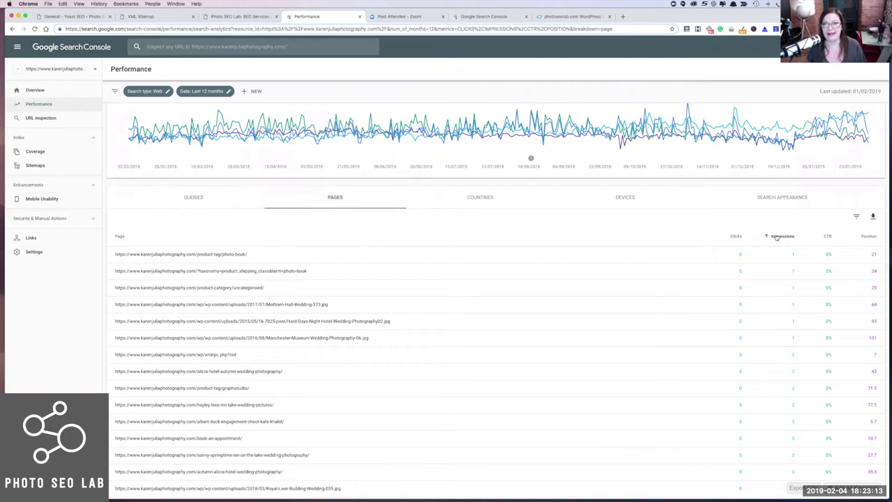
left_click(776, 236)
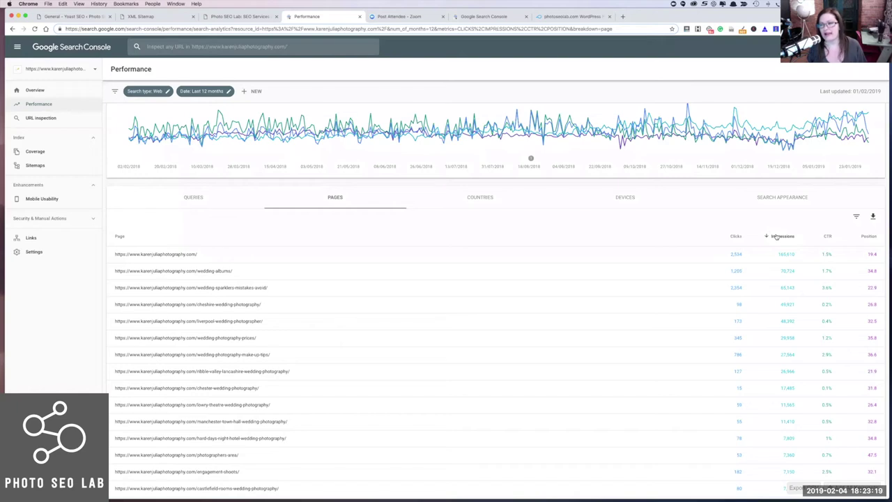
left_click(736, 237)
left_click(735, 237)
left_click(735, 237)
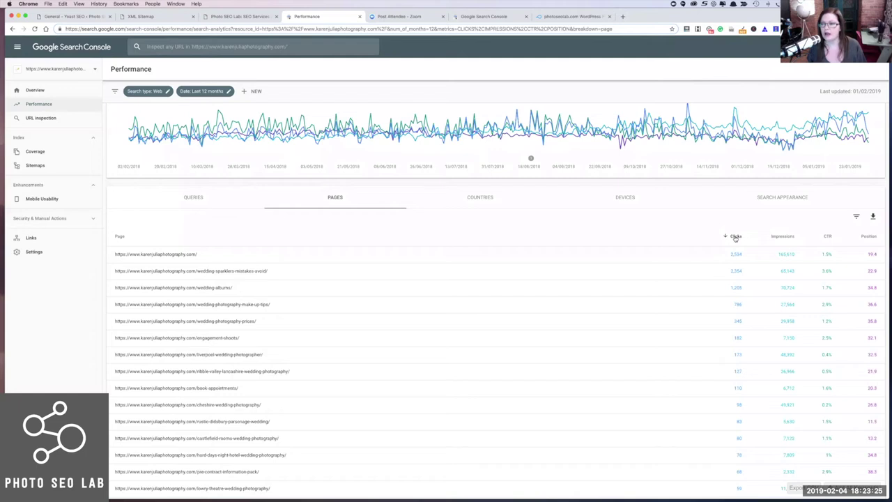
left_click(867, 237)
left_click(867, 237)
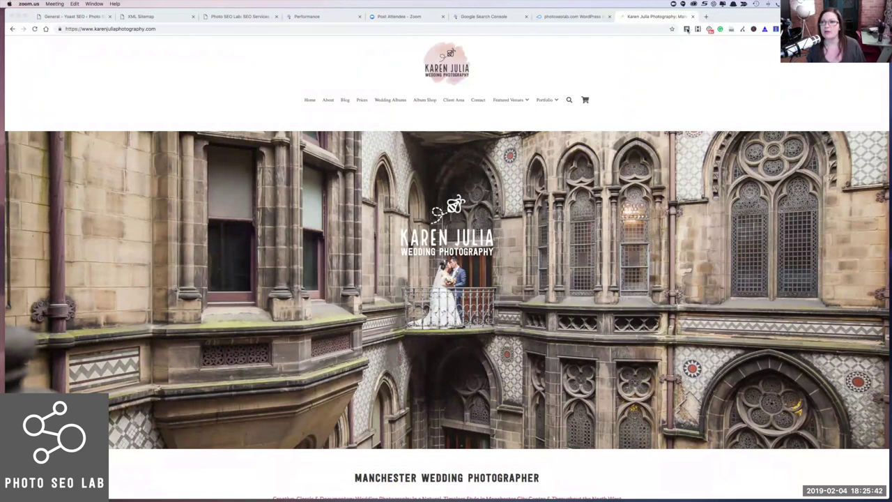
Turn on the MozBar on the wedding photography home page and compare its authority metrics with those of photoseolab.com
left_click(686, 29)
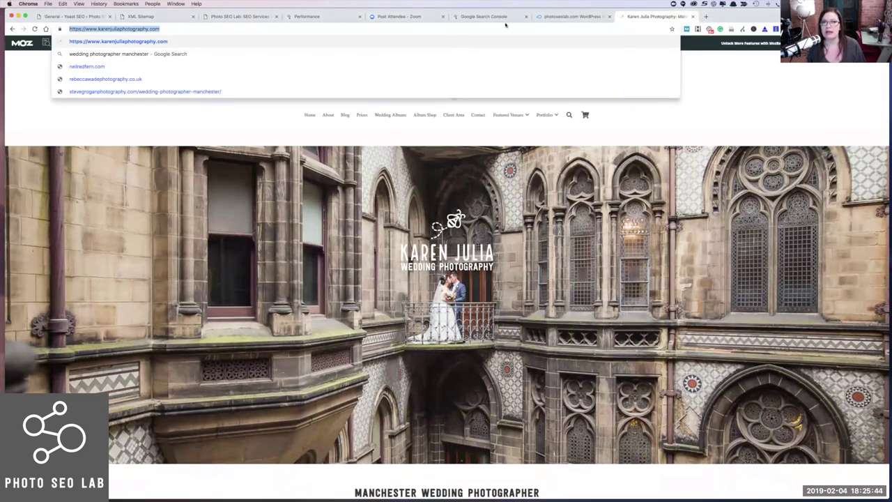
left_click(175, 127)
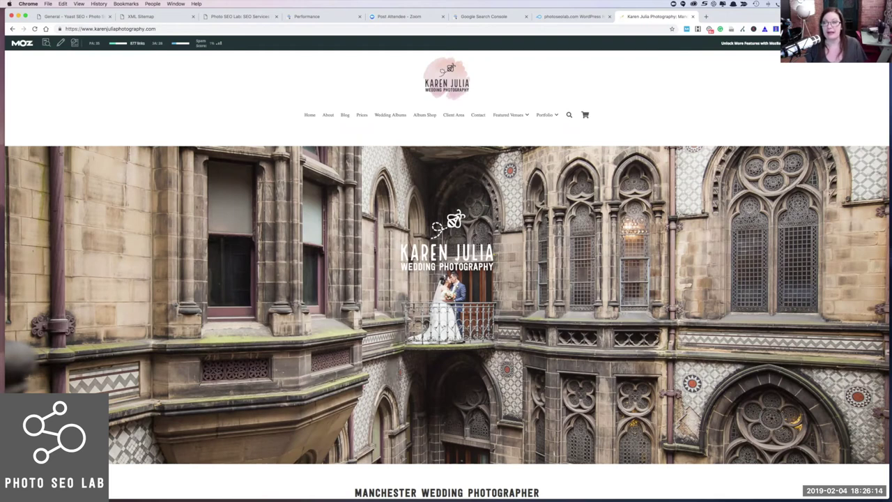
left_click(219, 17)
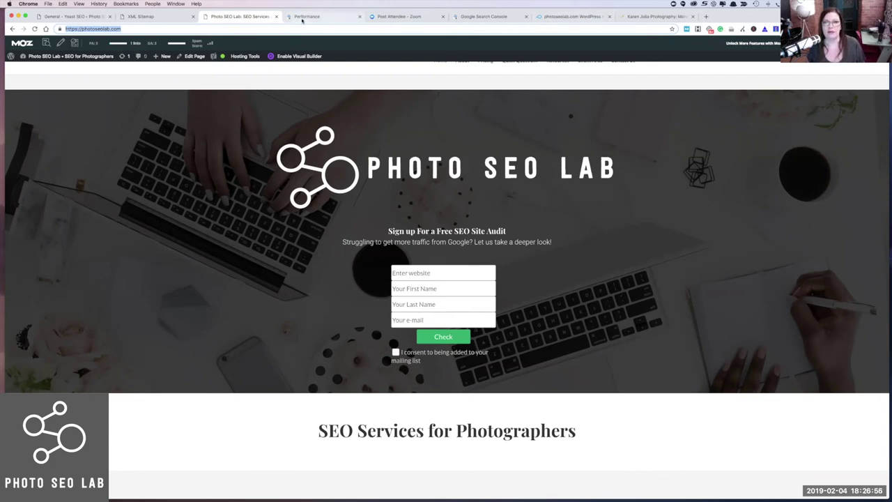
Check the performance report against the wedding photography home page, look over that page and return to the report
left_click(302, 19)
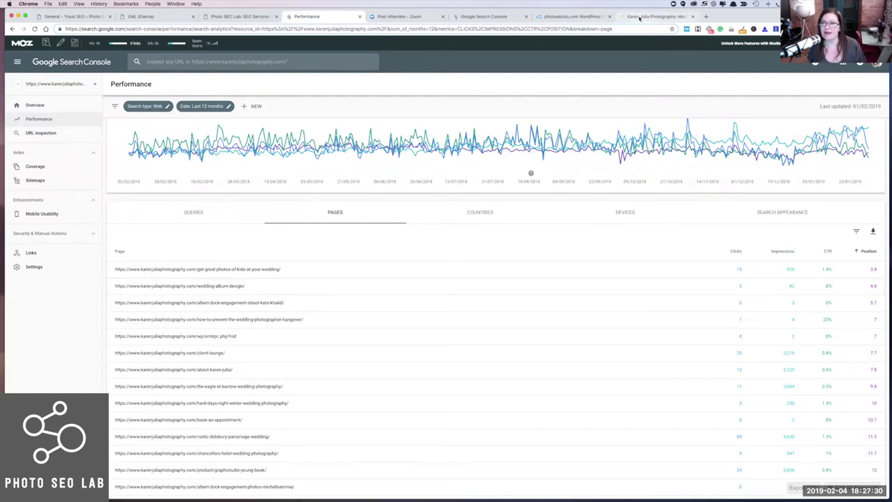
key("super+9")
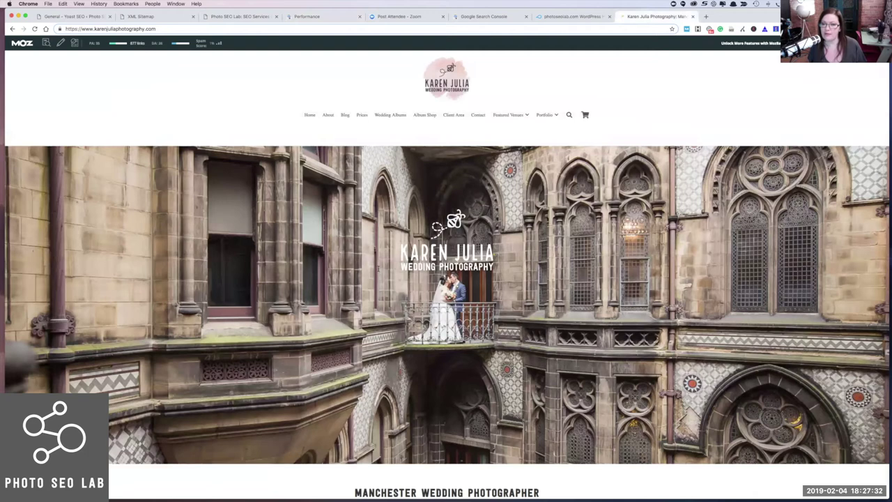
scroll(378, 270, "down", 2)
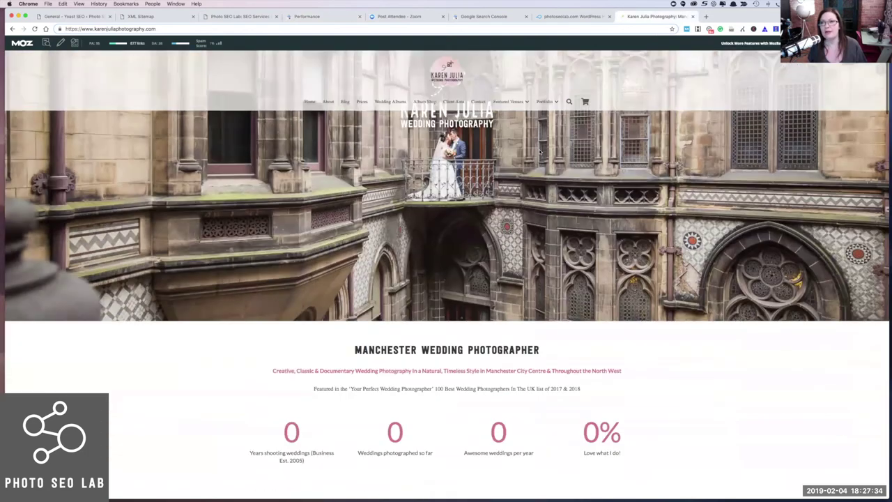
scroll(348, 17, "up", 2)
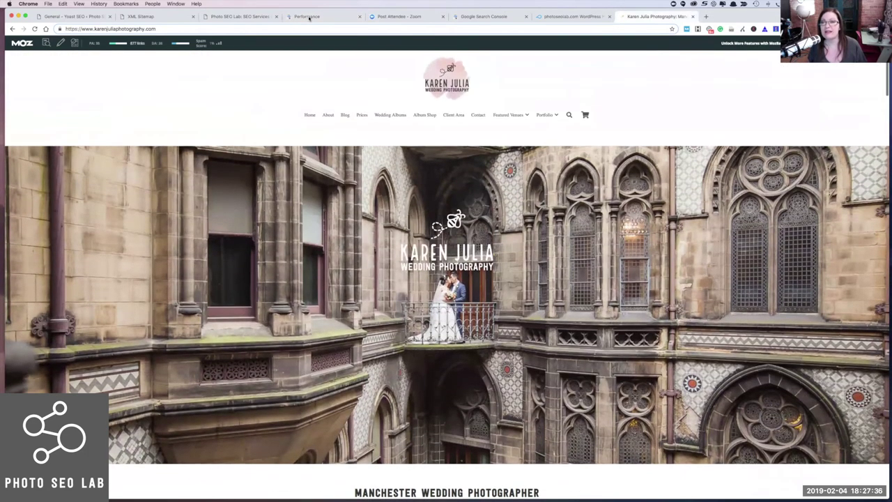
left_click(309, 17)
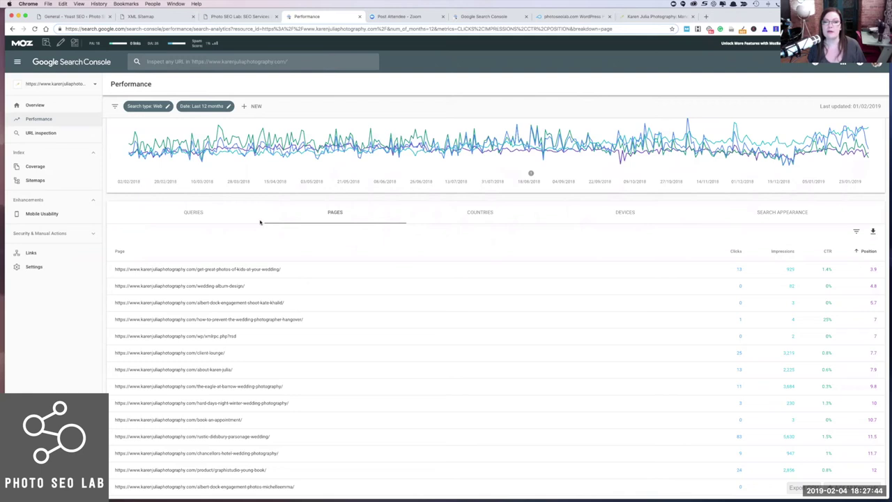
Review the site's search performance broken down by countries and by devices
left_click(473, 217)
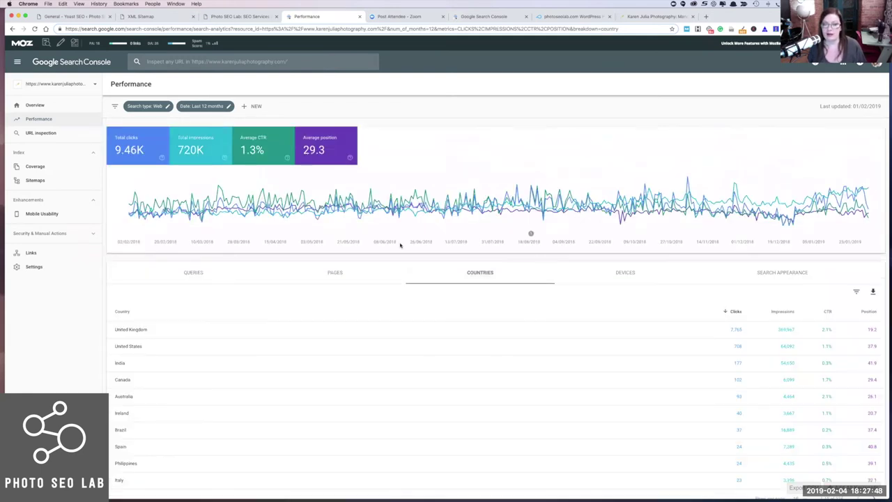
scroll(357, 310, "down", 1)
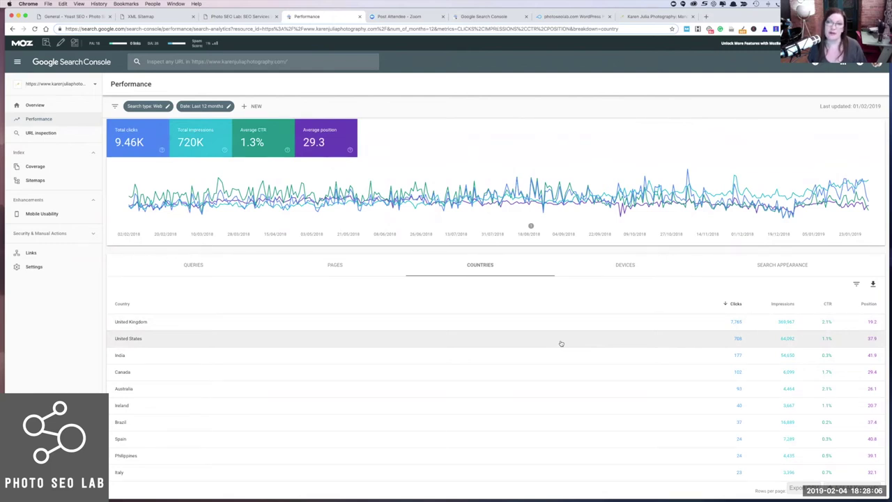
left_click(620, 266)
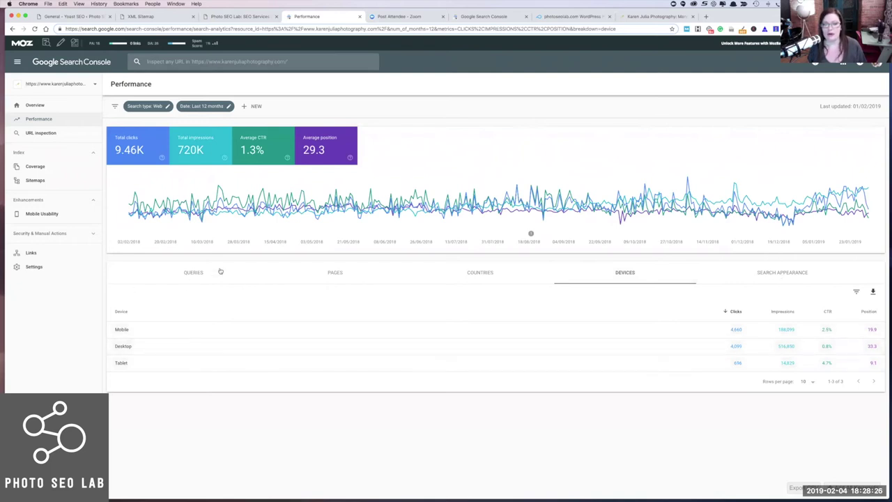
Return to the pages breakdown sorted by position in ascending order and examine the clicks, impressions and positions of the listed pages
left_click(334, 274)
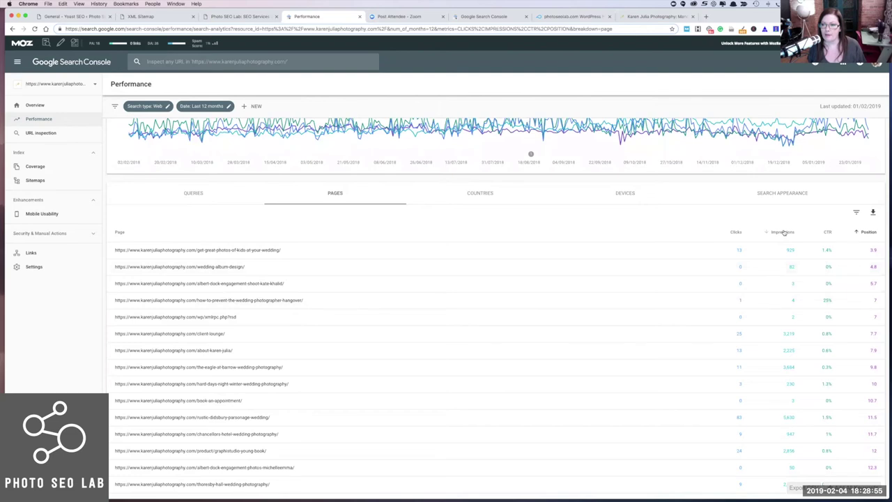
left_click(869, 233)
left_click(868, 232)
scroll(752, 248, "down", 5)
scroll(753, 249, "down", 1)
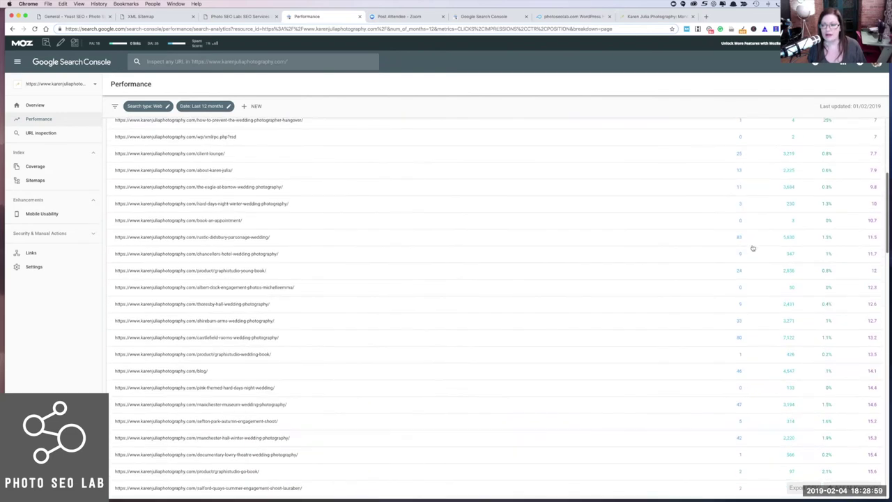
scroll(752, 248, "down", 1)
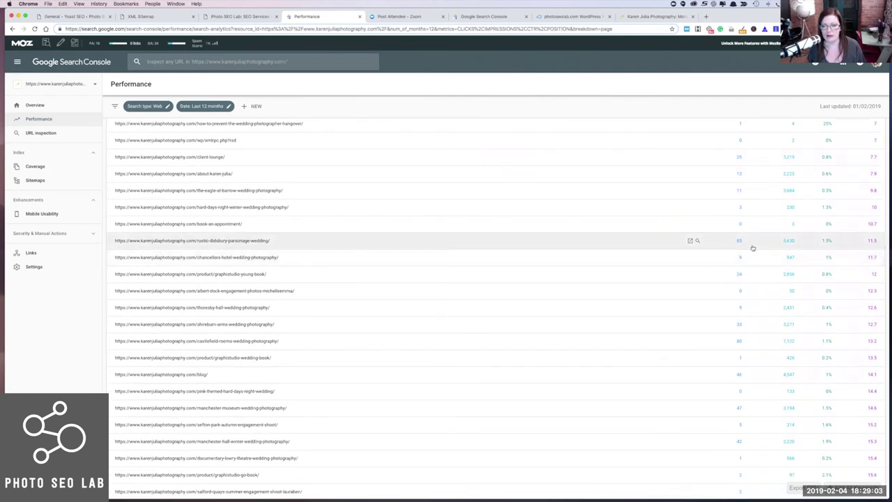
scroll(753, 248, "down", 2)
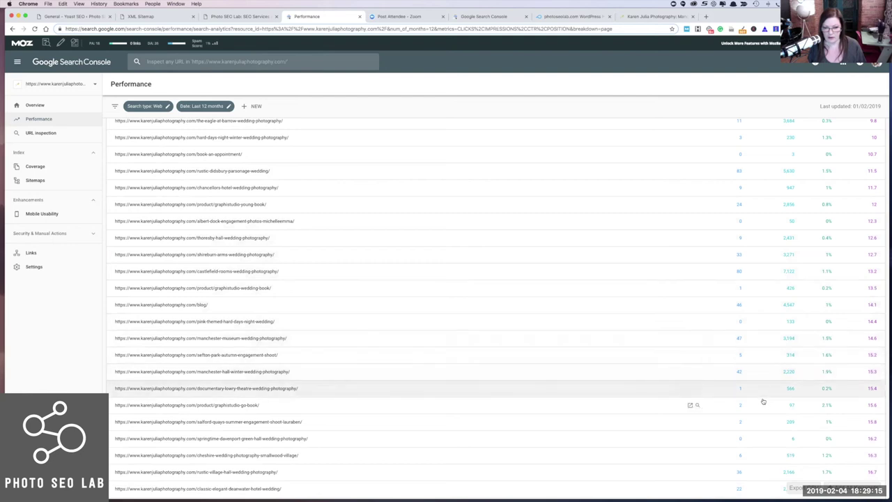
scroll(763, 432, "down", 3)
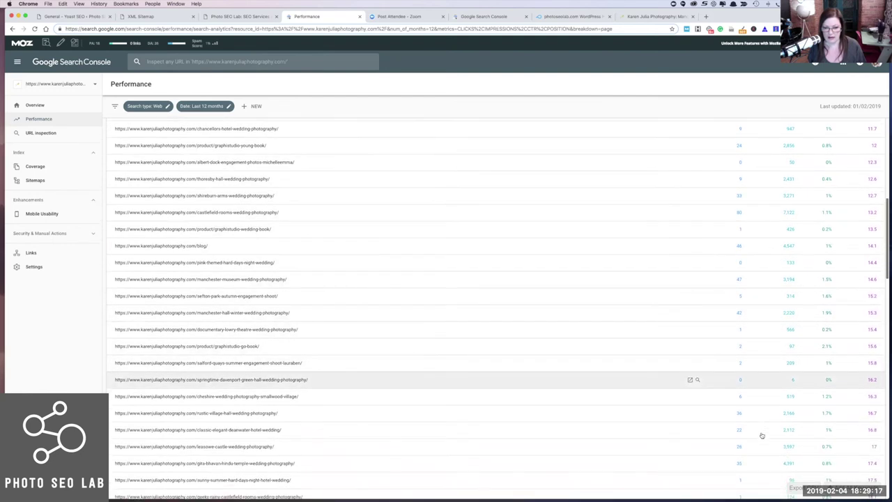
scroll(762, 436, "down", 3)
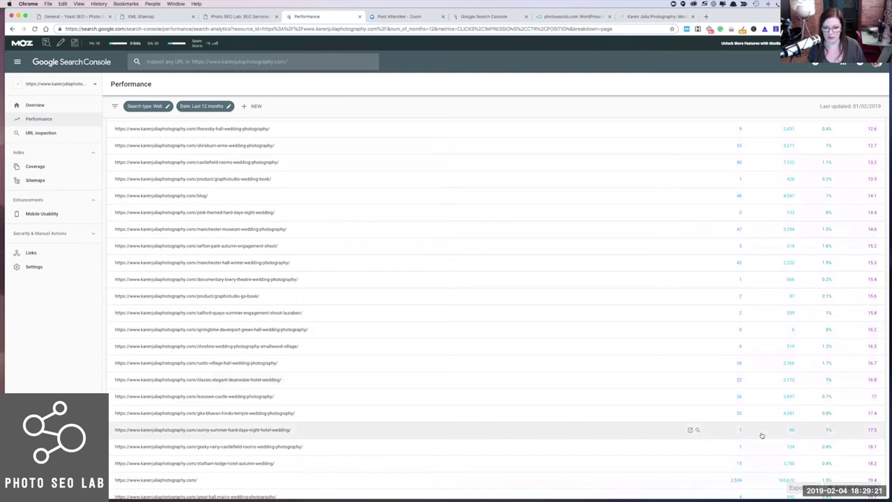
Open the castlefield-rooms-wedding-photography page from the pages table and move its browser tab to the end of the open tabs
scroll(762, 436, "up", 2)
scroll(733, 319, "up", 1)
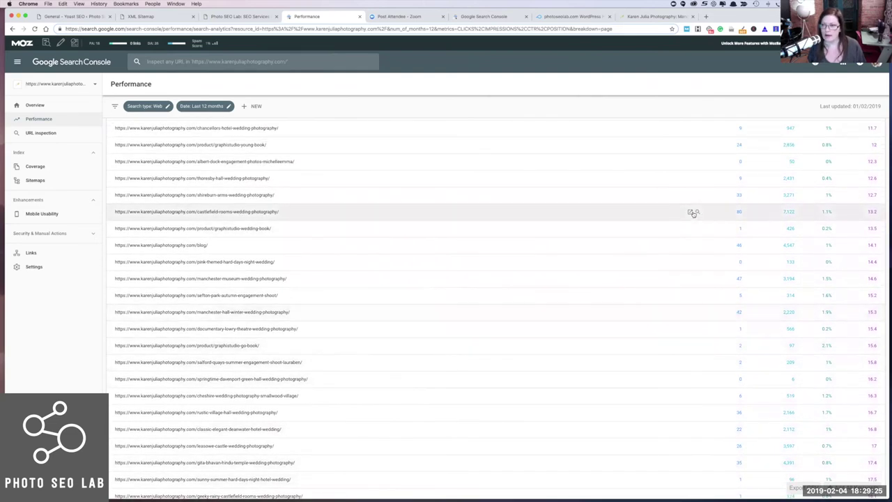
scroll(692, 219, "up", 2)
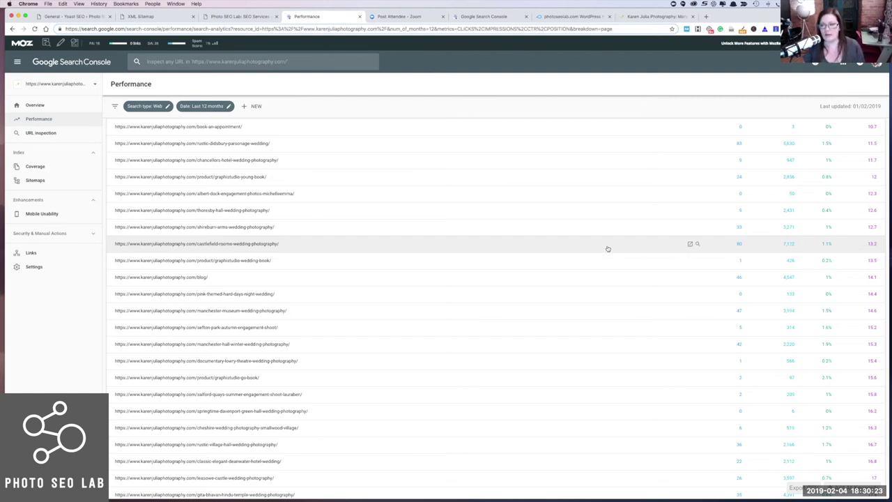
left_click(690, 244)
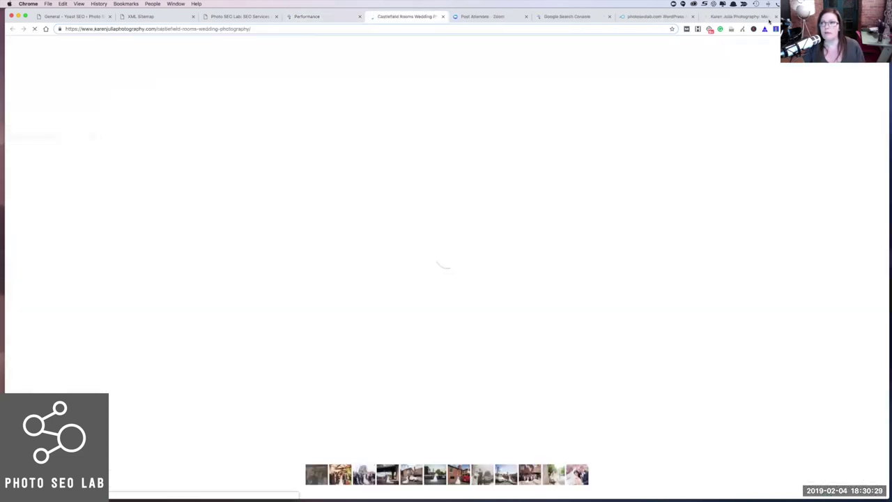
left_click_drag(385, 23, 711, 28)
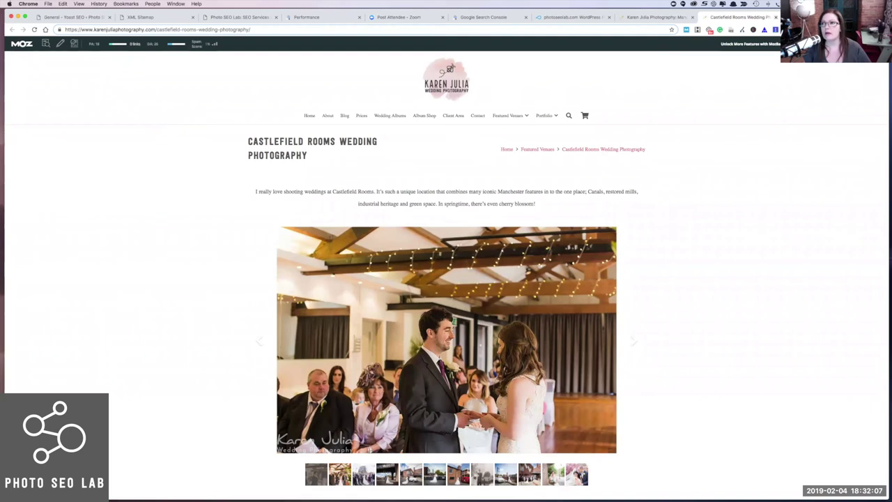
Search Google in a new tab for "castlefield rooms wedding photography" and examine the ranking and Moz metrics of the results
key("super+t")
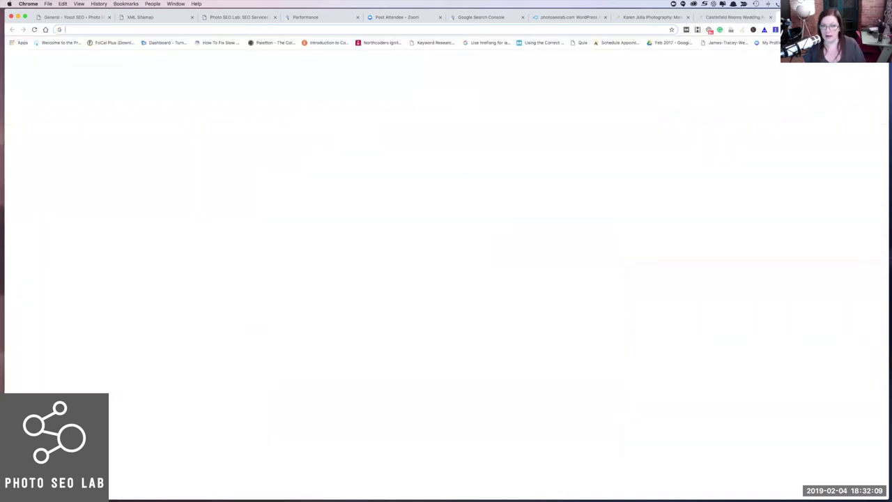
type("castlef")
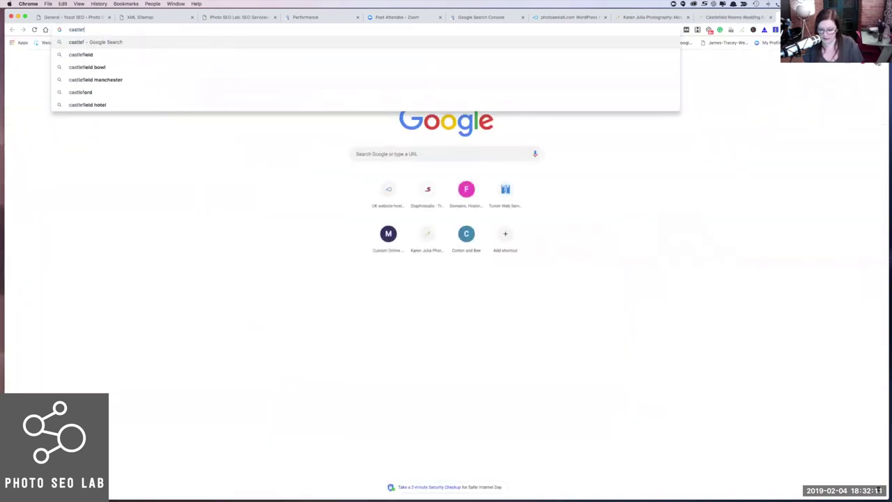
type("ield rooms")
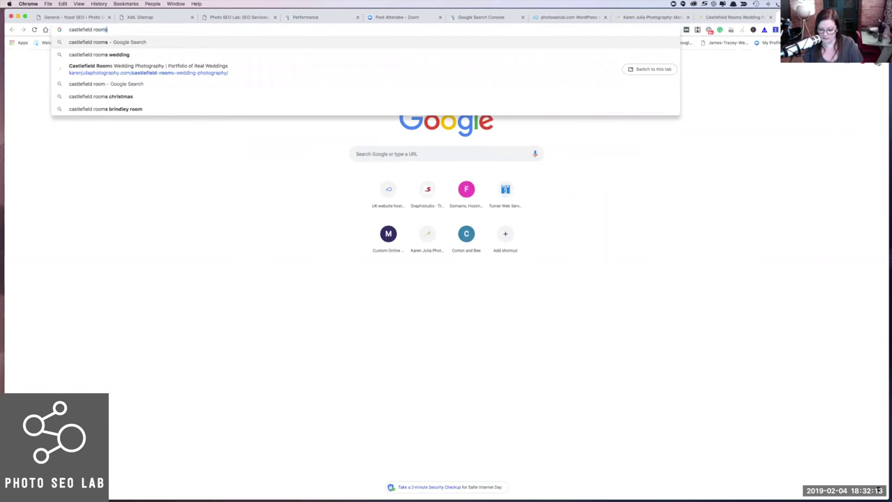
type(" wedding ")
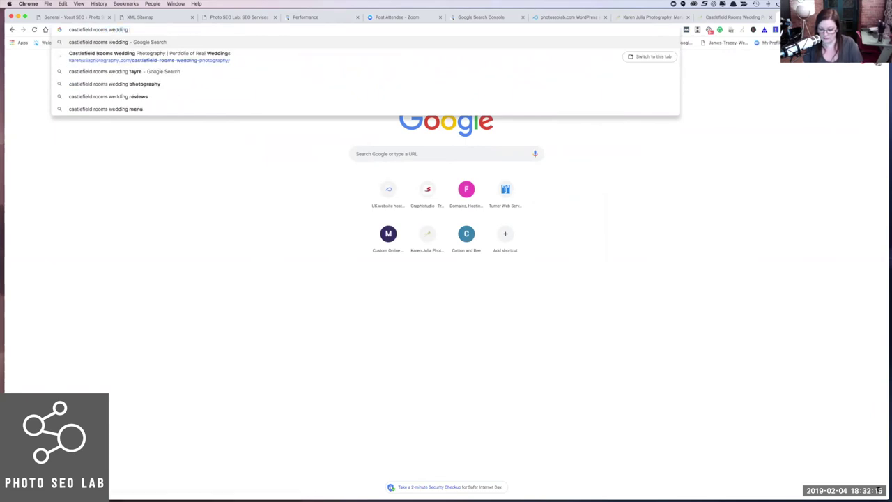
type("photography")
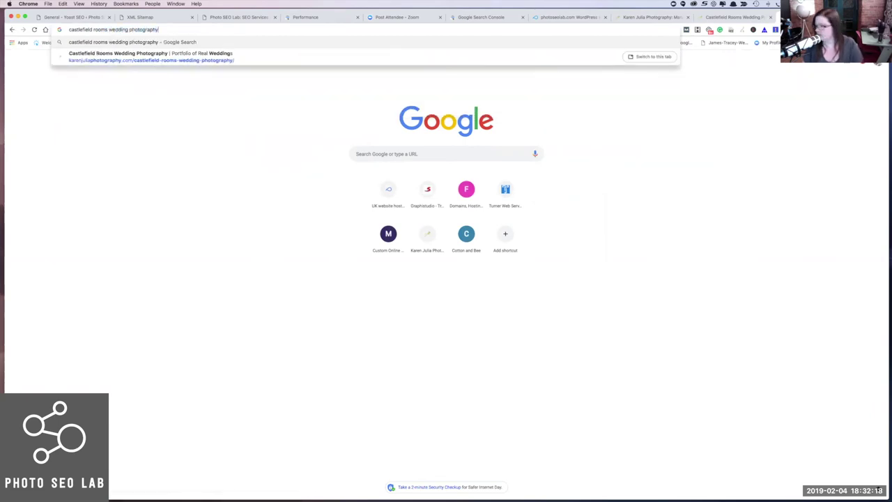
key("Return")
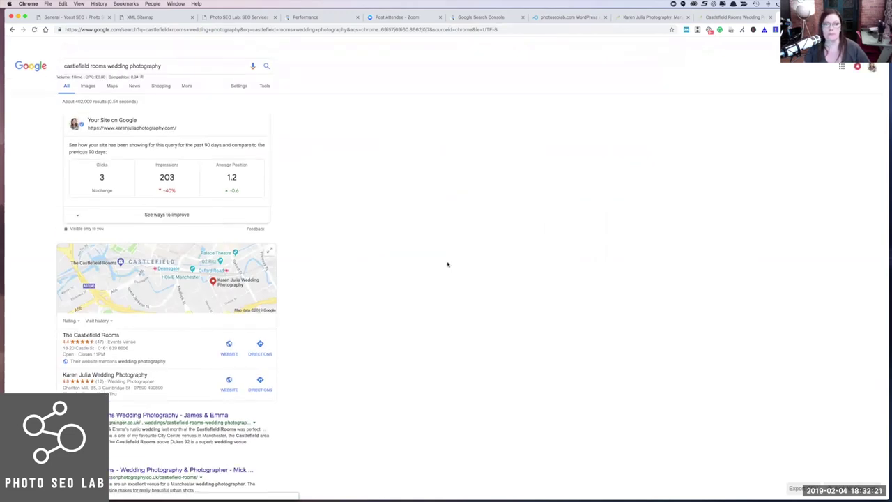
scroll(390, 296, "down", 1)
scroll(390, 295, "down", 5)
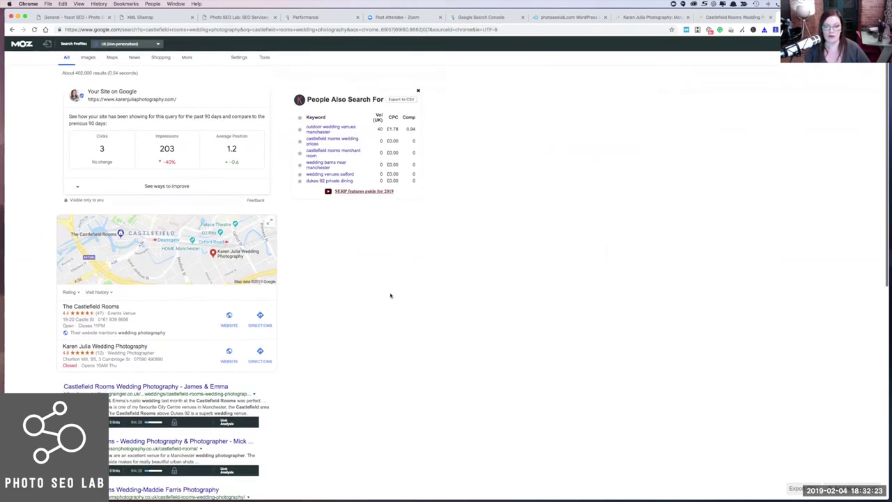
scroll(390, 296, "down", 3)
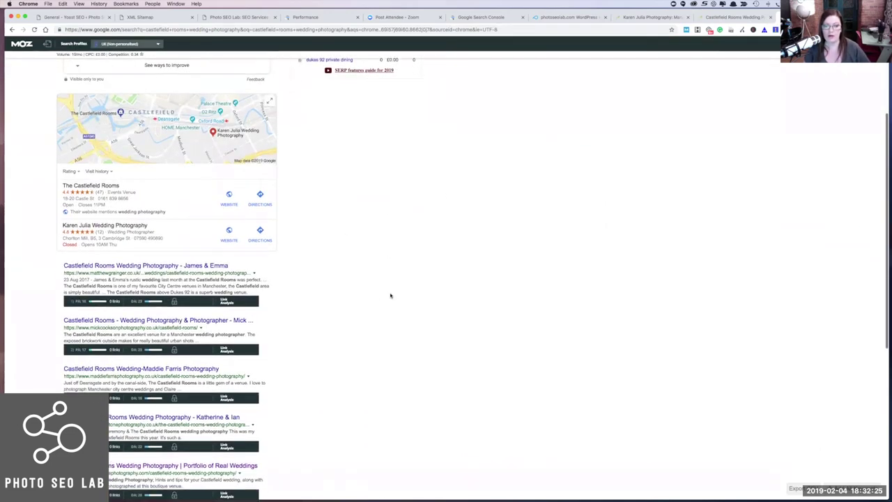
scroll(88, 350, "down", 3)
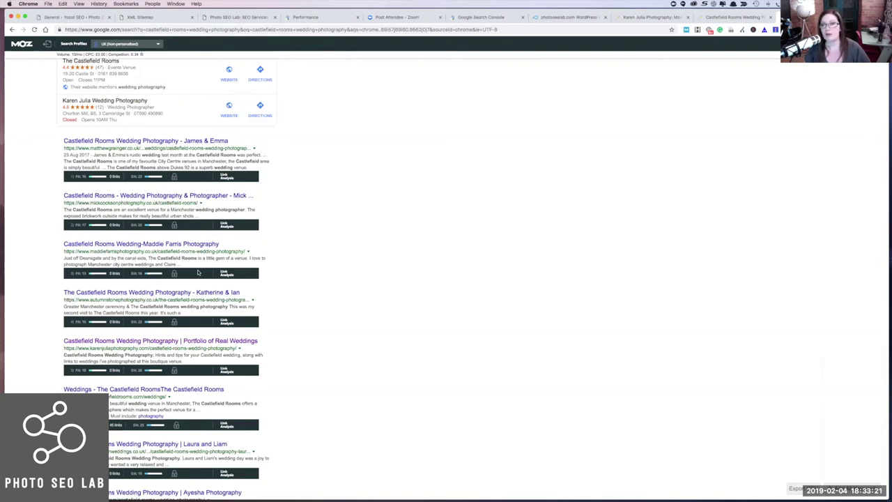
scroll(313, 281, "up", 1)
scroll(313, 280, "up", 5)
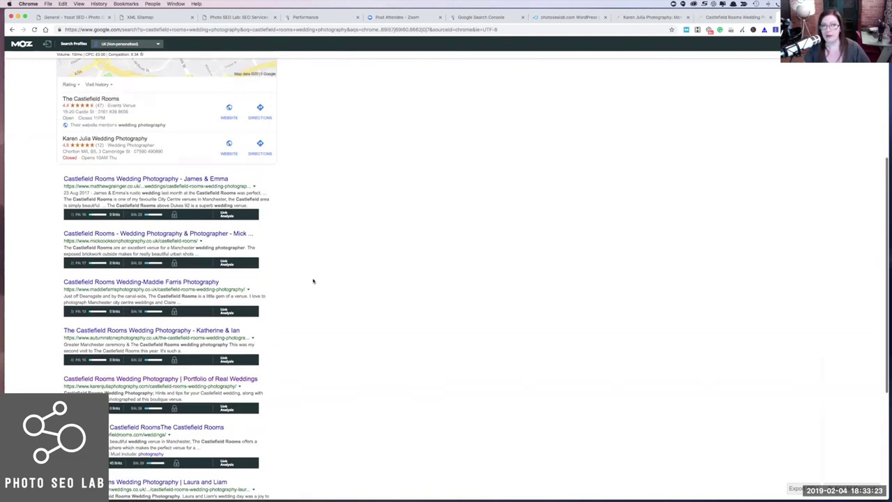
Return to the site's castlefield-rooms-wedding-photography page and examine its introduction, photo slider, wedding tips and Castlefield Rooms Wedding Gallery
scroll(313, 281, "up", 1)
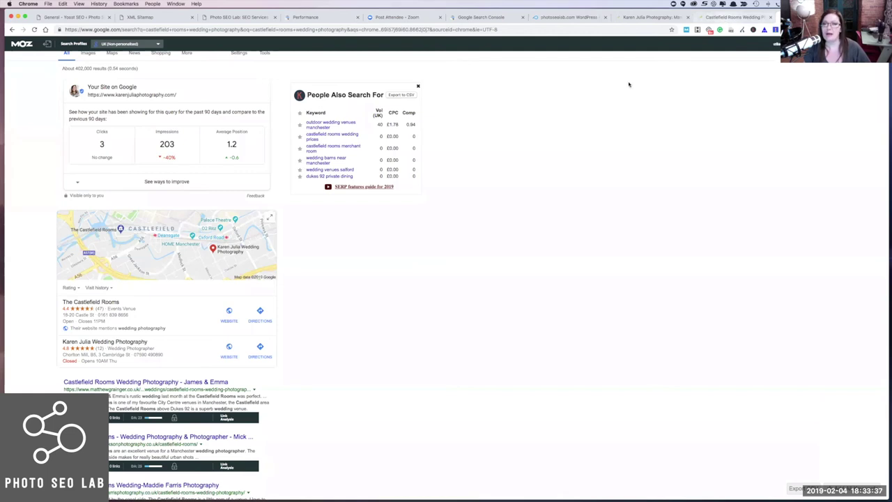
key("super+bracketright")
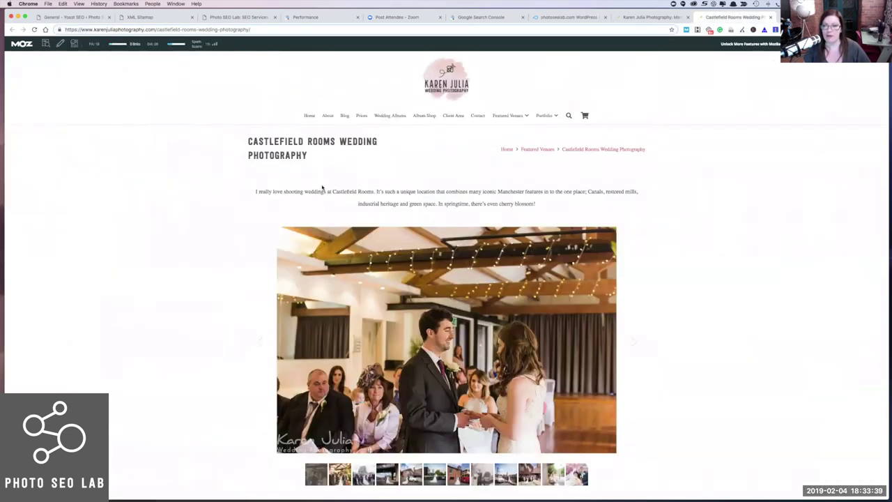
scroll(253, 319, "down", 3)
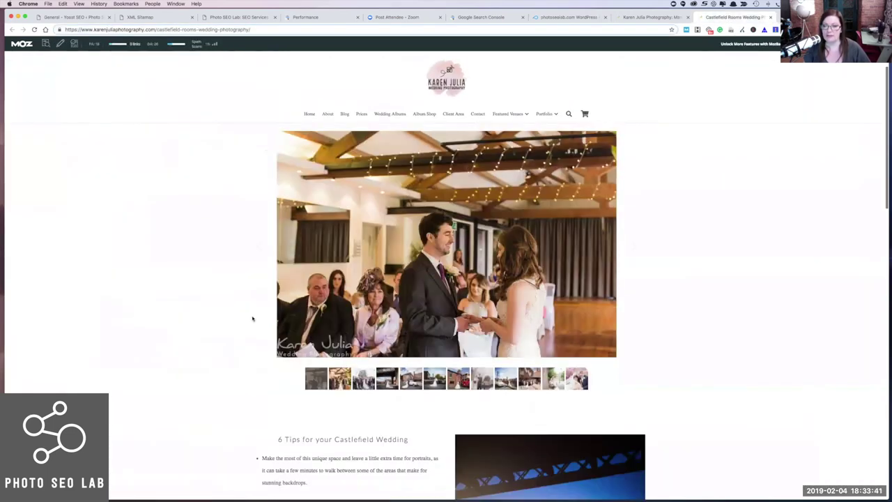
scroll(253, 318, "down", 8)
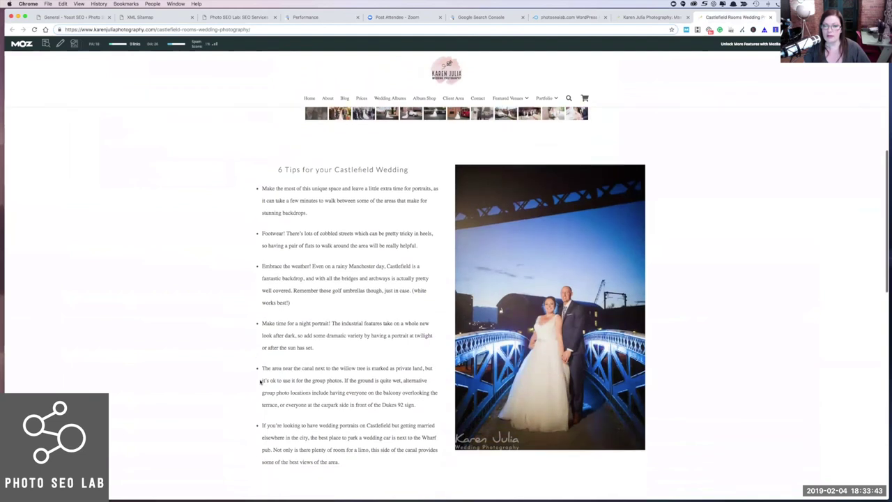
scroll(260, 381, "down", 7)
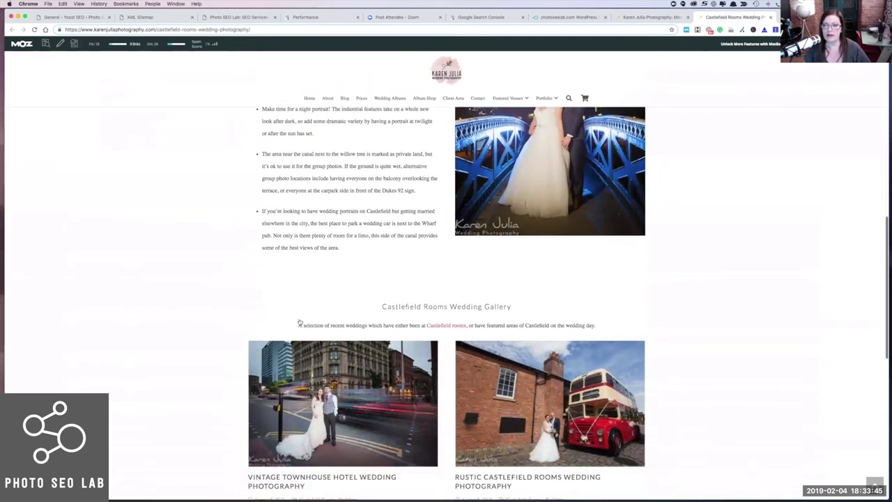
scroll(300, 323, "down", 7)
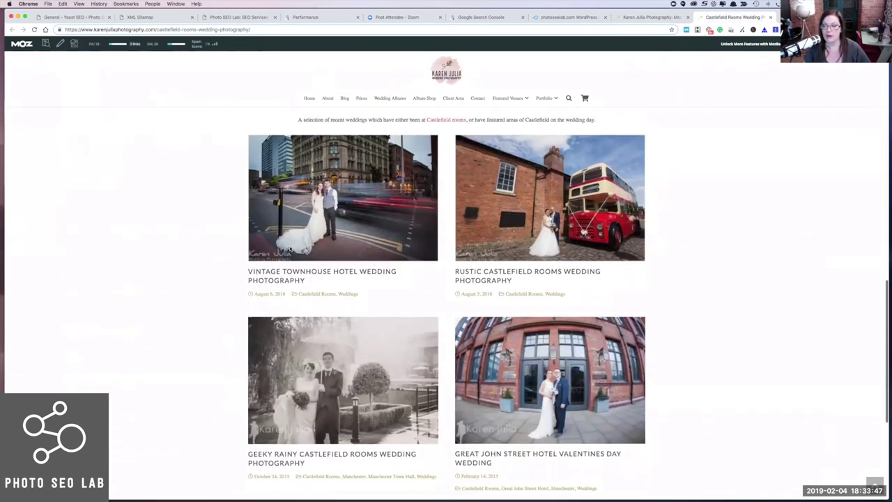
scroll(290, 250, "down", 7)
scroll(290, 250, "up", 4)
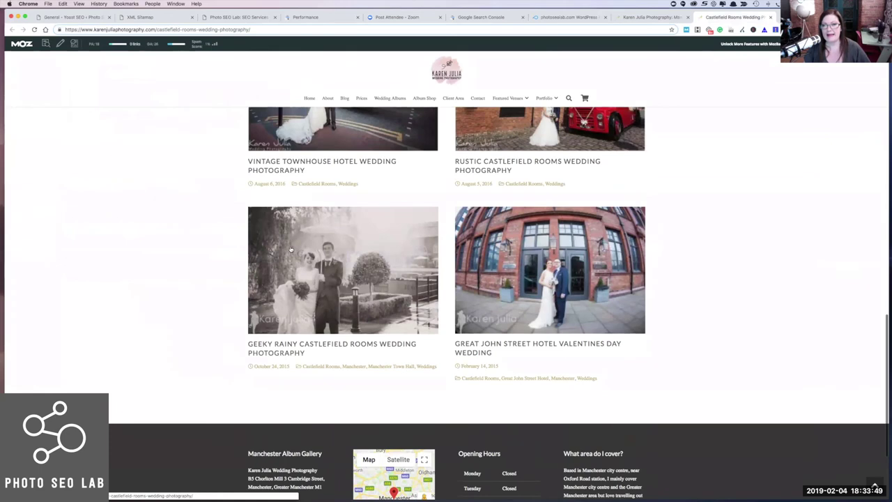
scroll(291, 249, "up", 7)
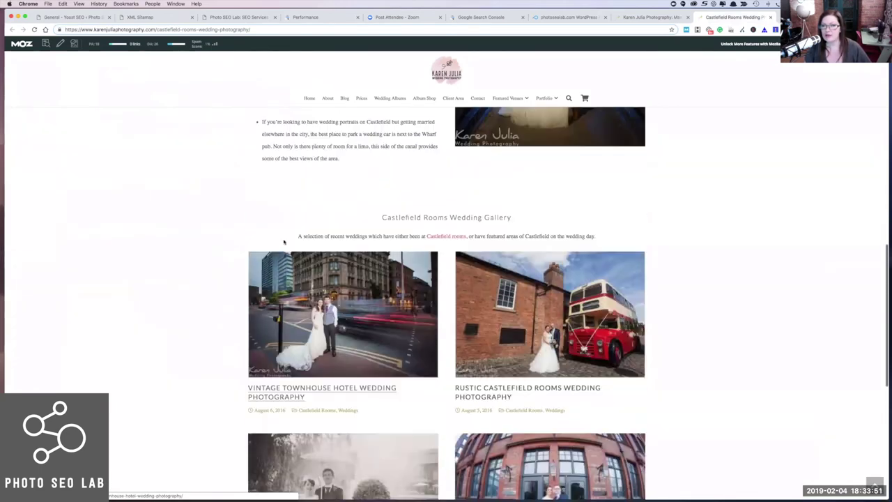
scroll(282, 239, "up", 7)
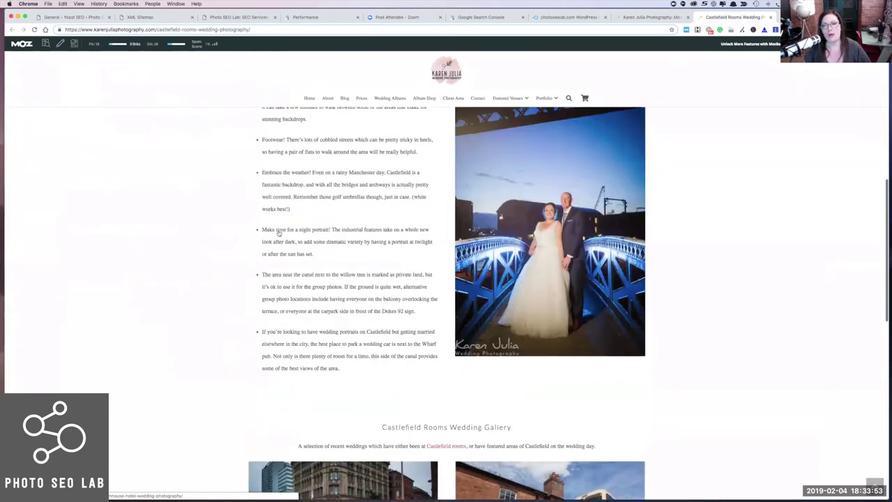
scroll(278, 234, "up", 7)
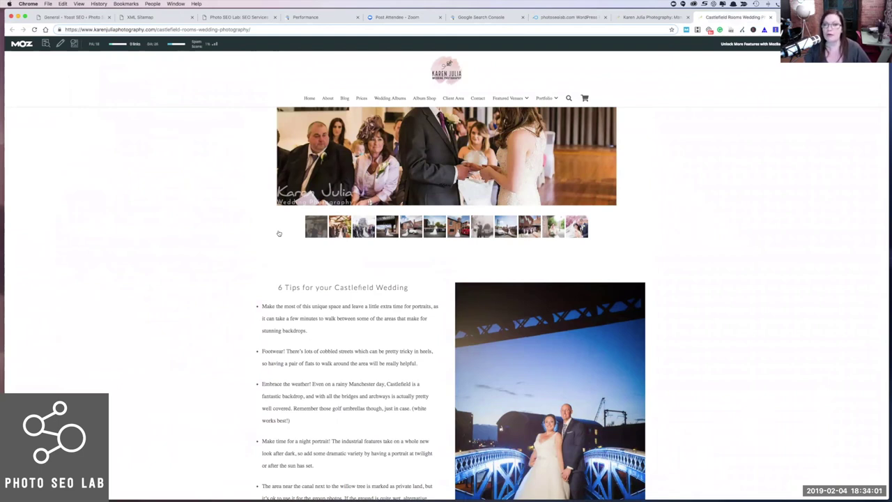
scroll(279, 234, "up", 5)
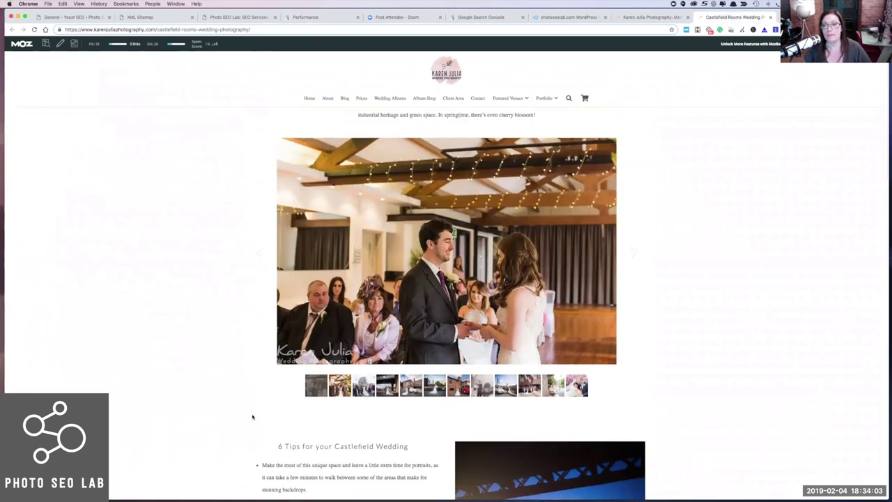
scroll(252, 417, "down", 3)
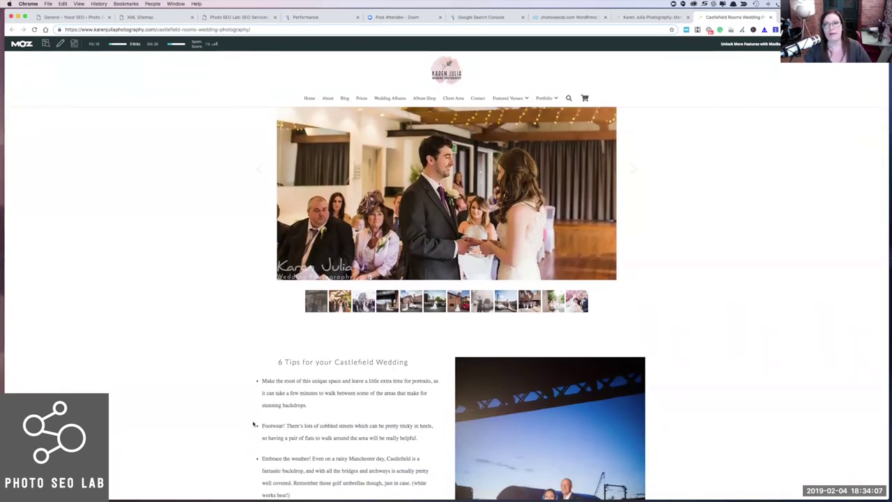
scroll(253, 424, "down", 10)
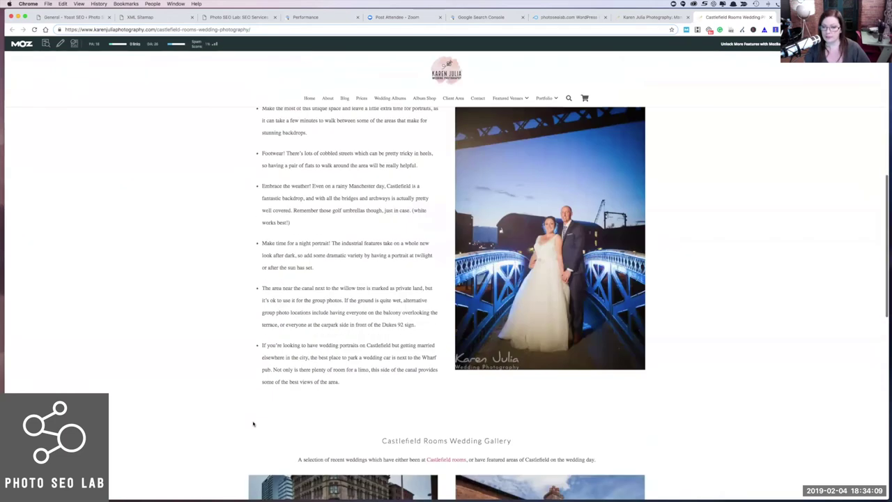
scroll(253, 424, "down", 5)
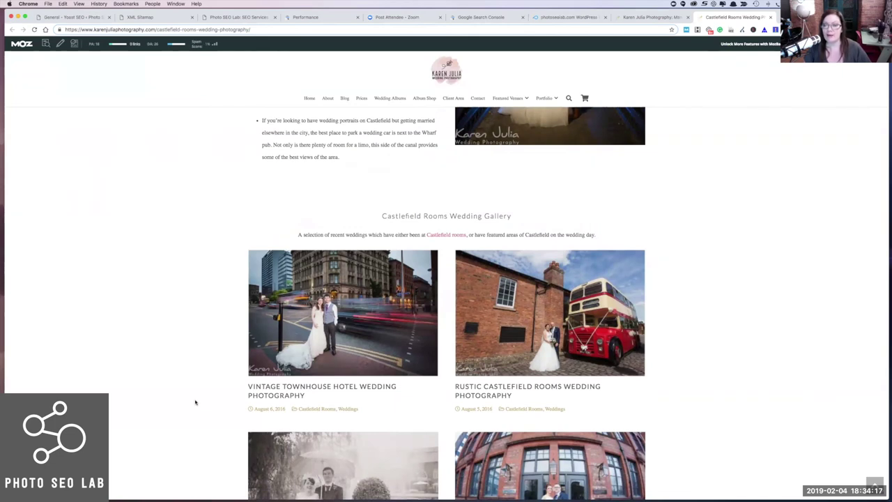
scroll(195, 402, "down", 4)
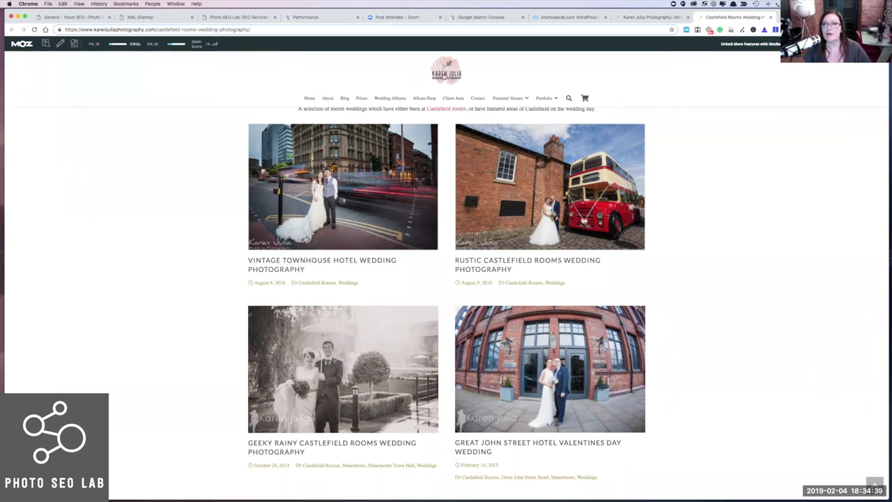
Filter the Search Console performance report to the castlefield-rooms-wedding-photography page and display its search queries
left_click(301, 18)
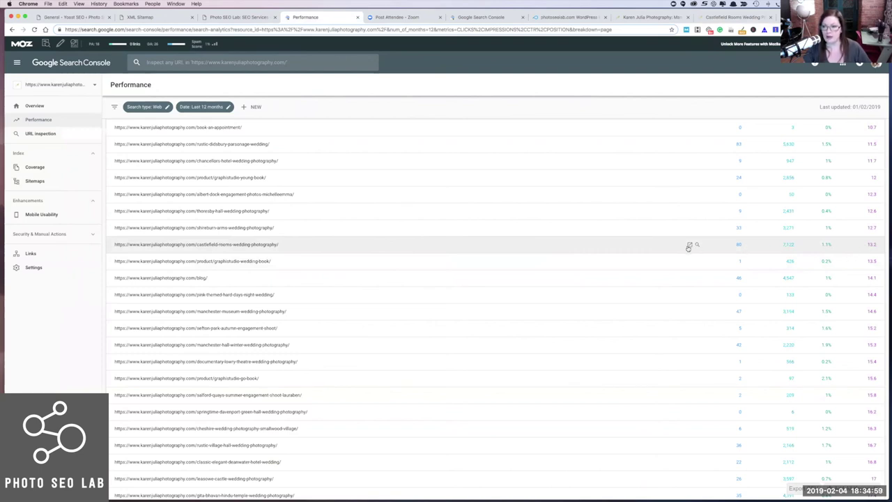
left_click(255, 246)
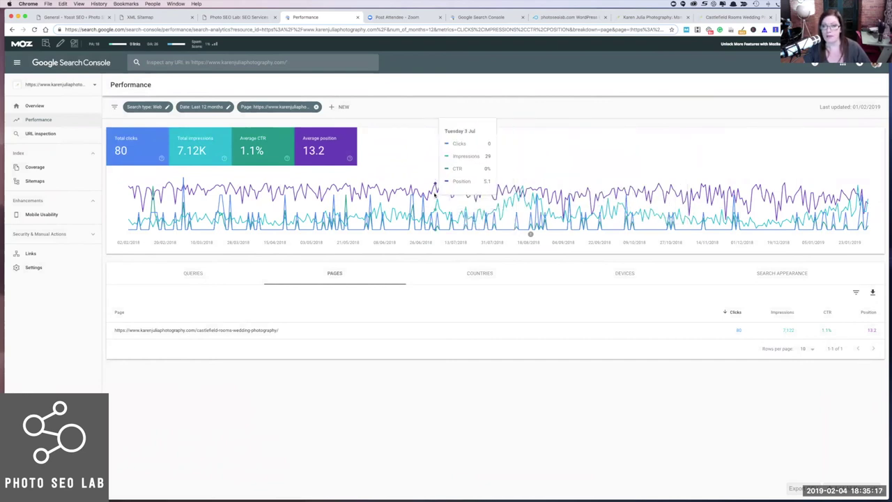
left_click(193, 274)
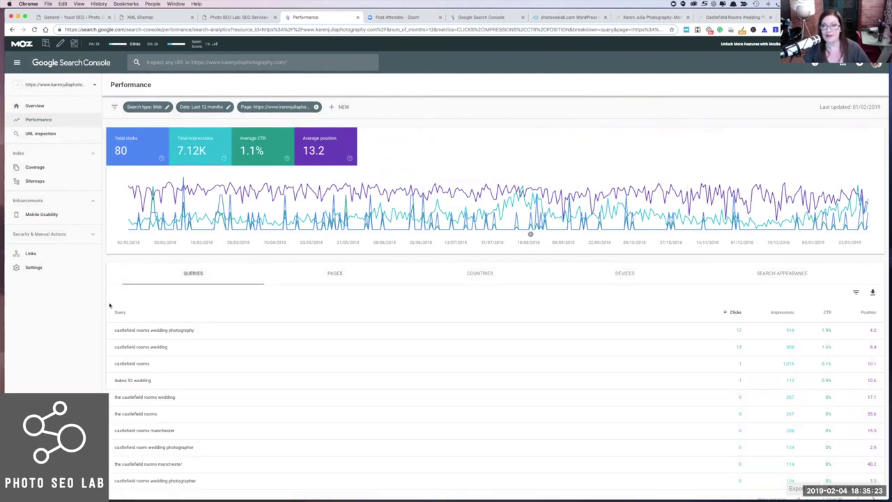
Show 100 rows per page in the queries table and examine the page's queries with their clicks, impressions and positions
scroll(115, 301, "down", 1)
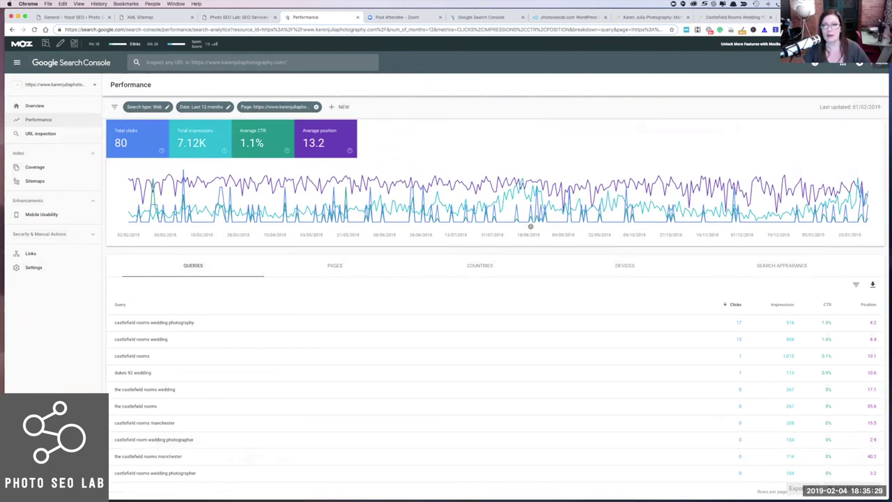
scroll(655, 264, "down", 1)
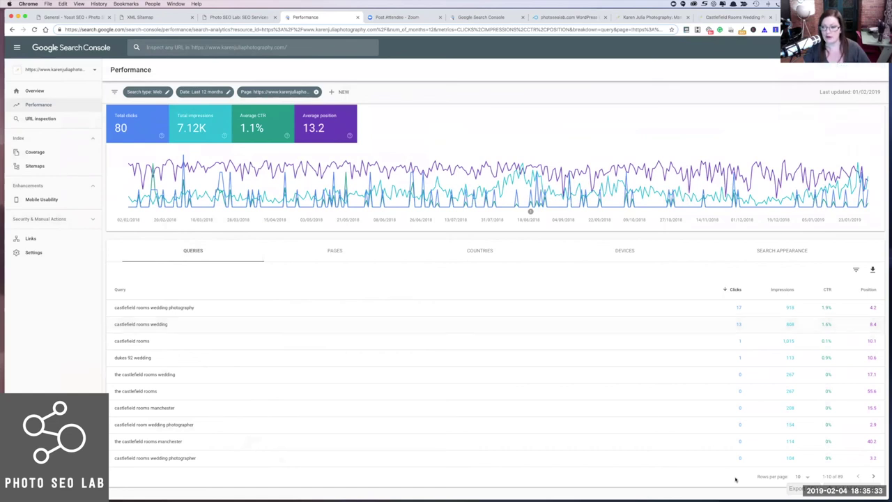
left_click(805, 477)
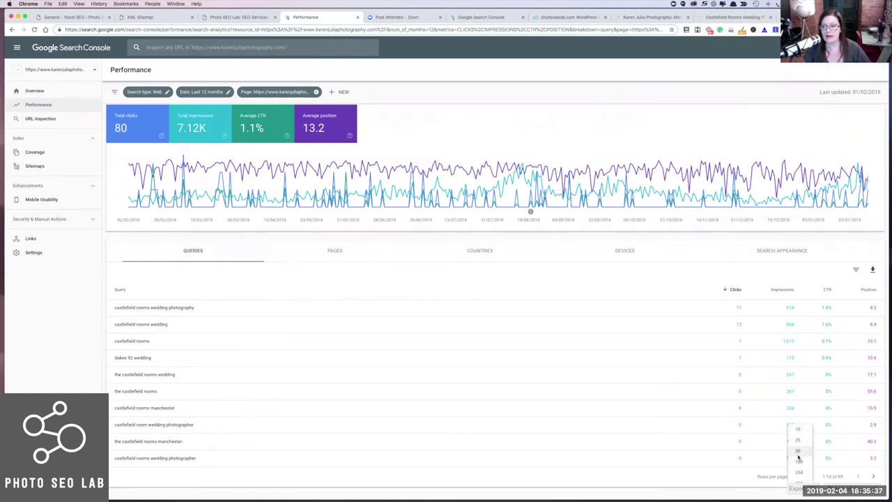
left_click(799, 460)
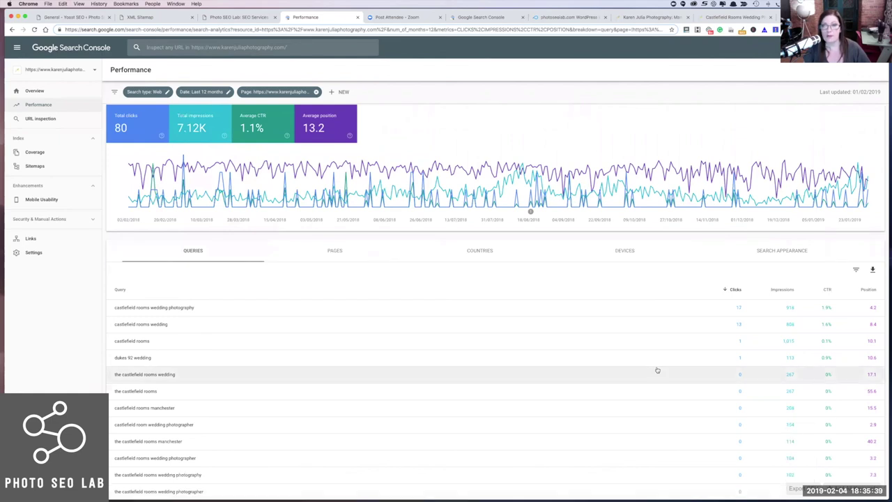
scroll(658, 370, "down", 3)
scroll(658, 371, "down", 1)
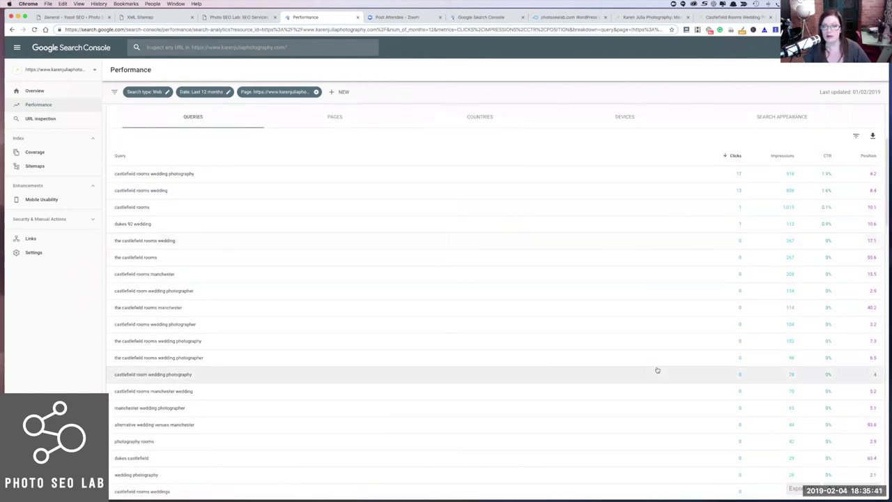
scroll(658, 370, "down", 2)
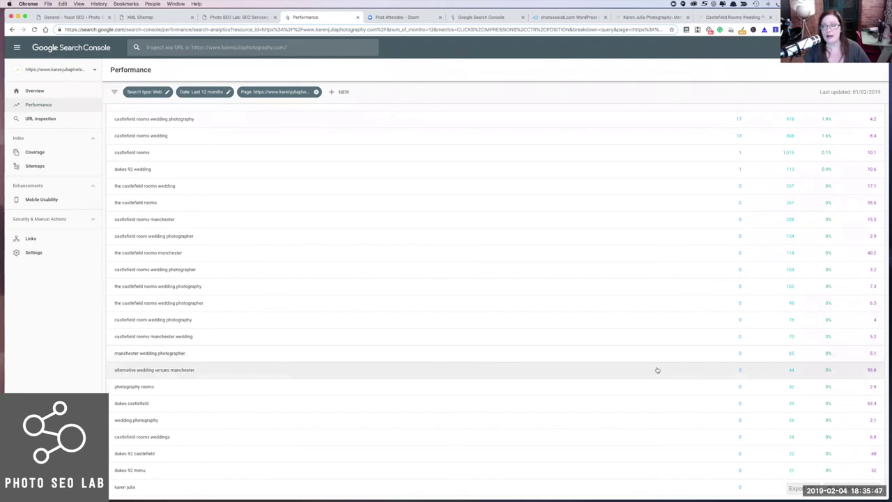
scroll(658, 370, "up", 3)
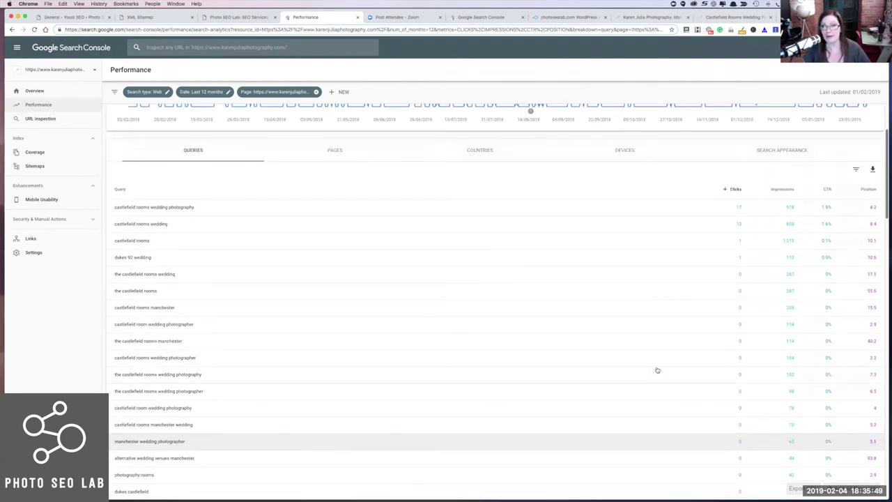
scroll(657, 371, "up", 2)
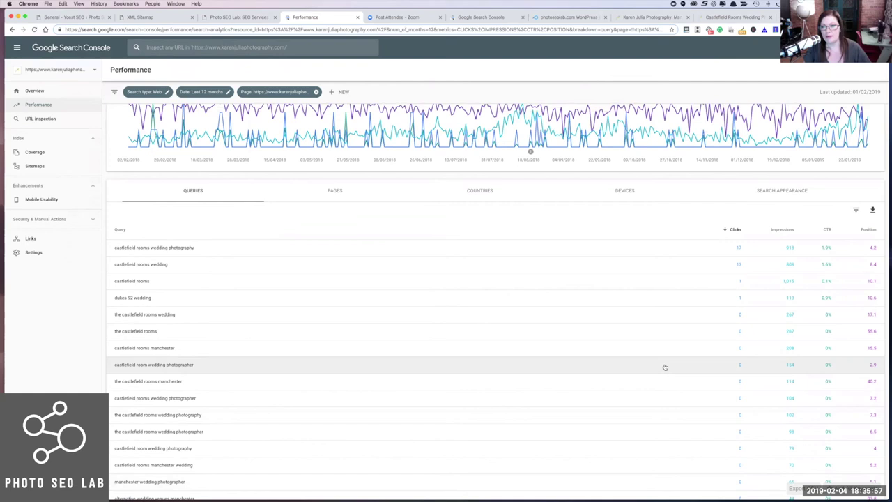
Sort the page's queries by position in ascending order for review, and re-sort them by impressions in descending order
left_click(866, 230)
left_click(866, 229)
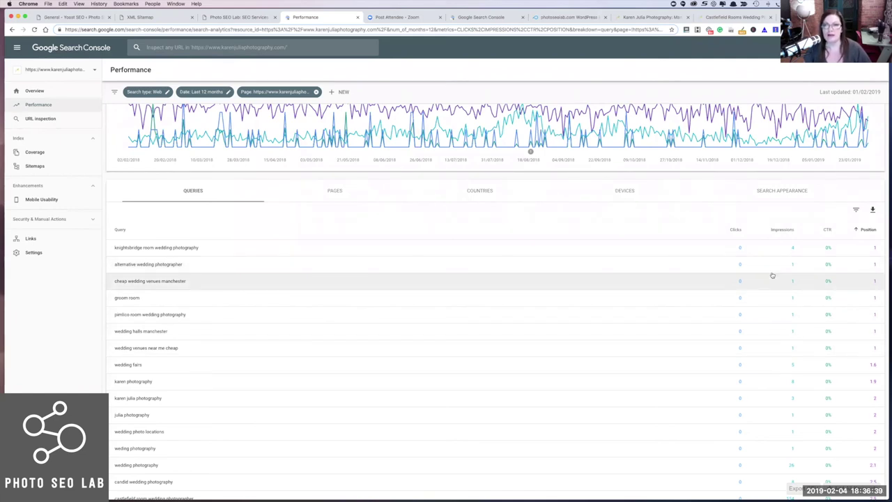
left_click(781, 230)
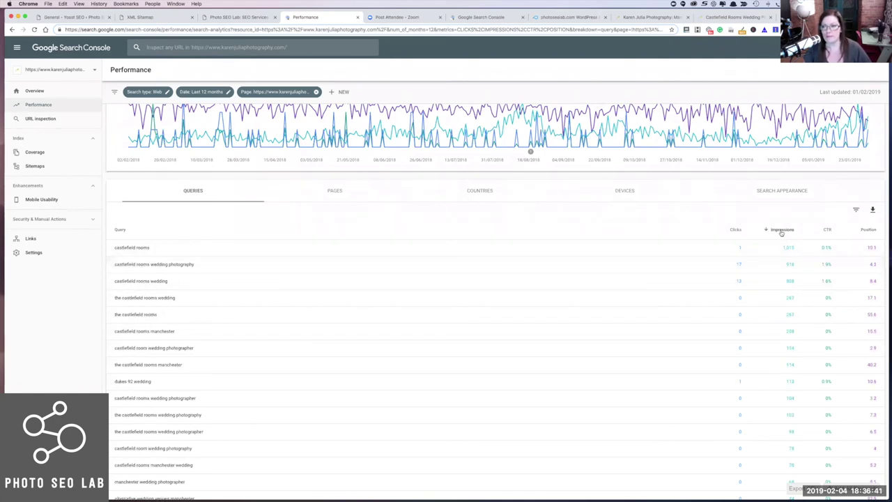
left_click(782, 230)
left_click(781, 231)
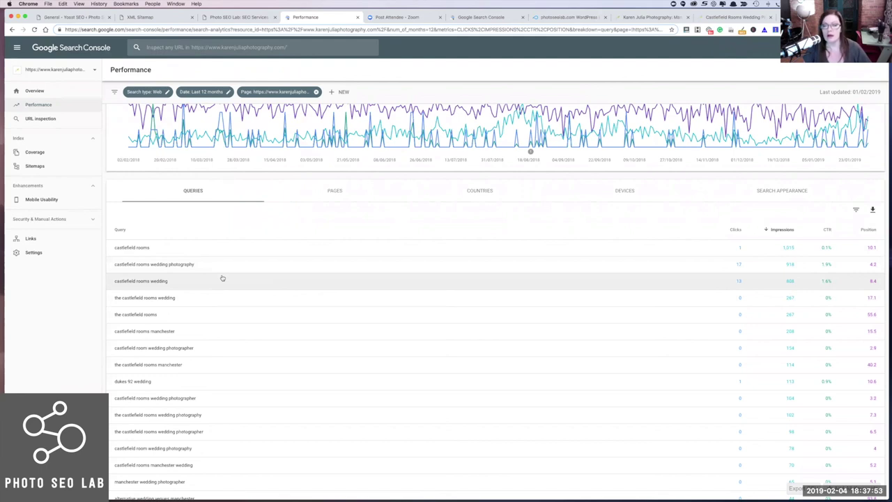
Examine the impressions and average positions of the page's queries down through the low-impression entries
scroll(222, 278, "down", 1)
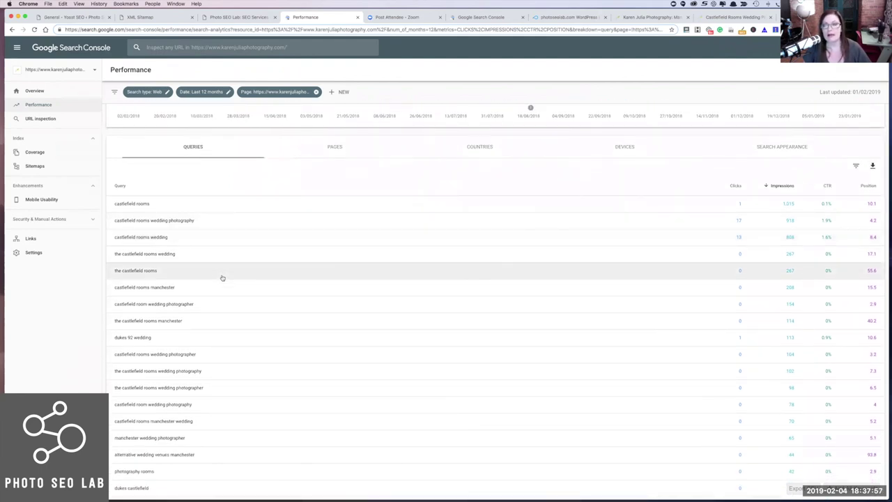
scroll(221, 278, "down", 3)
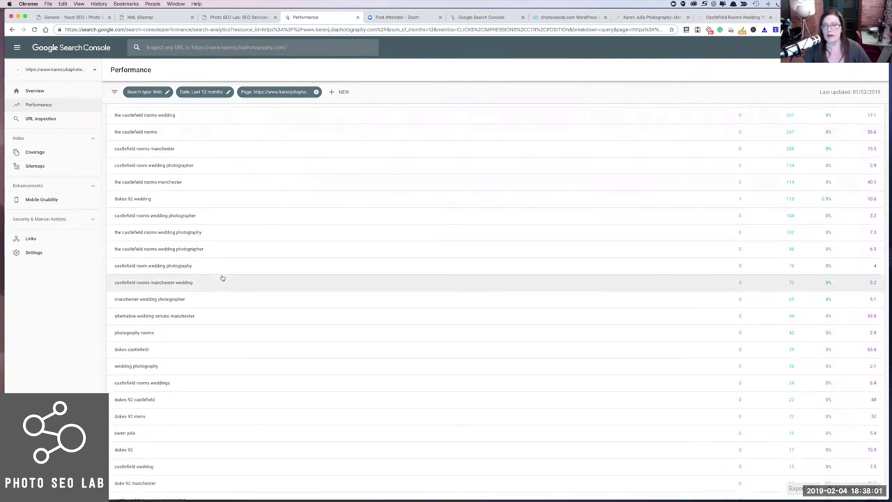
scroll(222, 278, "down", 5)
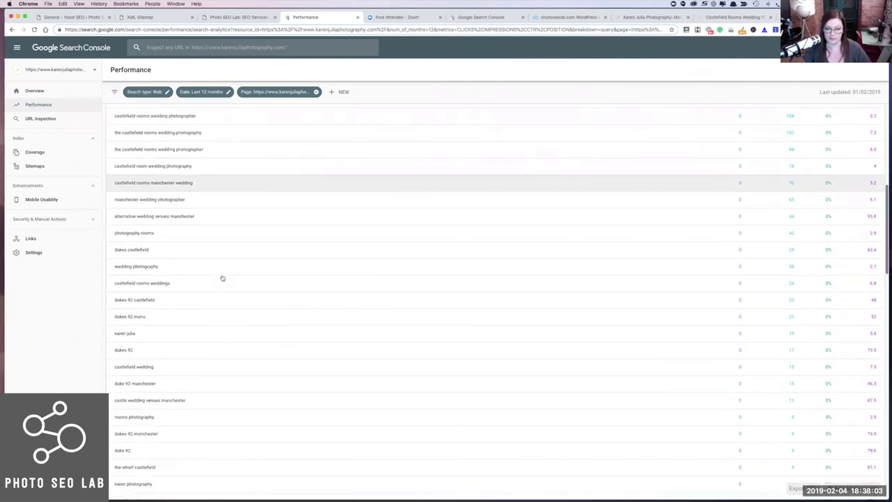
scroll(222, 278, "down", 3)
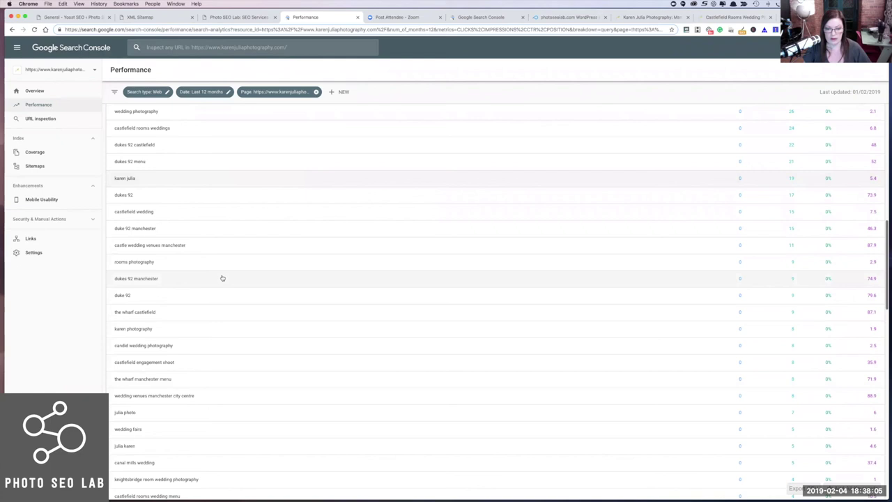
scroll(222, 278, "down", 2)
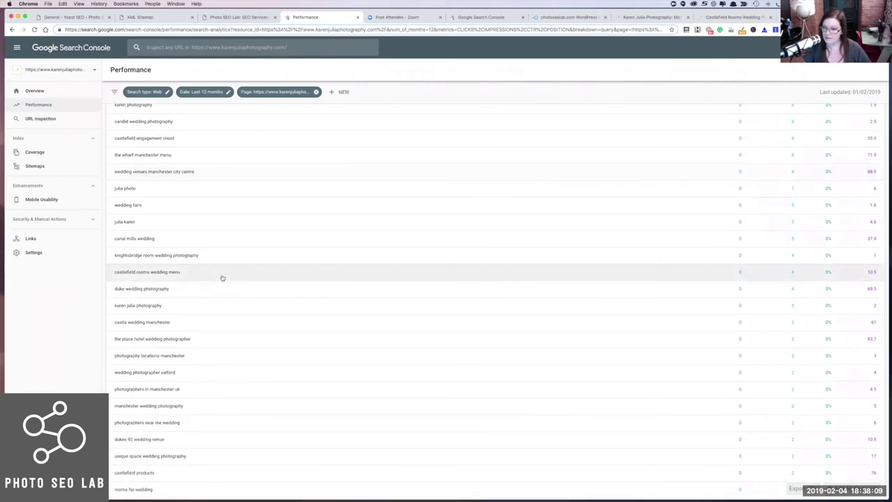
scroll(221, 277, "down", 1)
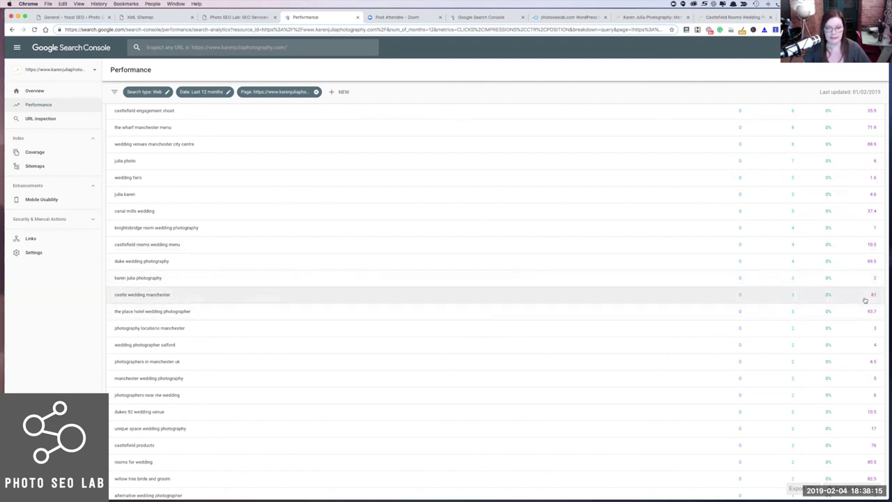
Examine the filtered page's lowest-impression search queries and compare them with its highest-impression queries
scroll(316, 417, "down", 2)
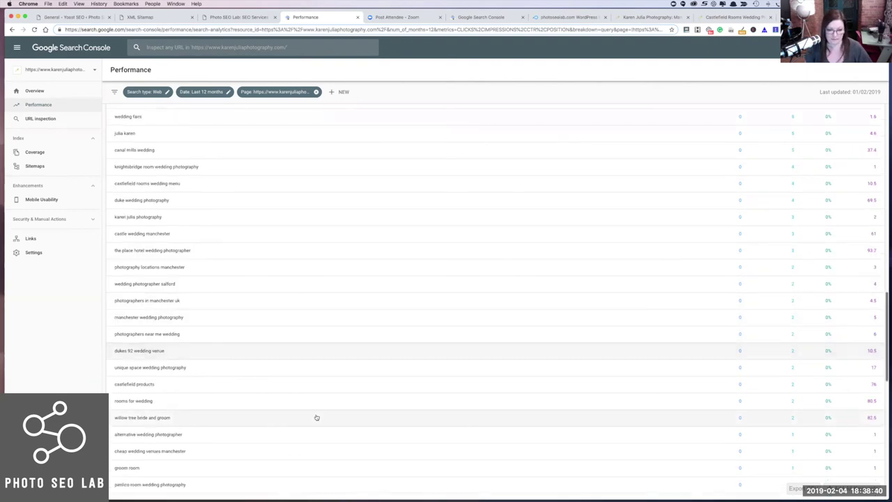
scroll(316, 417, "down", 6)
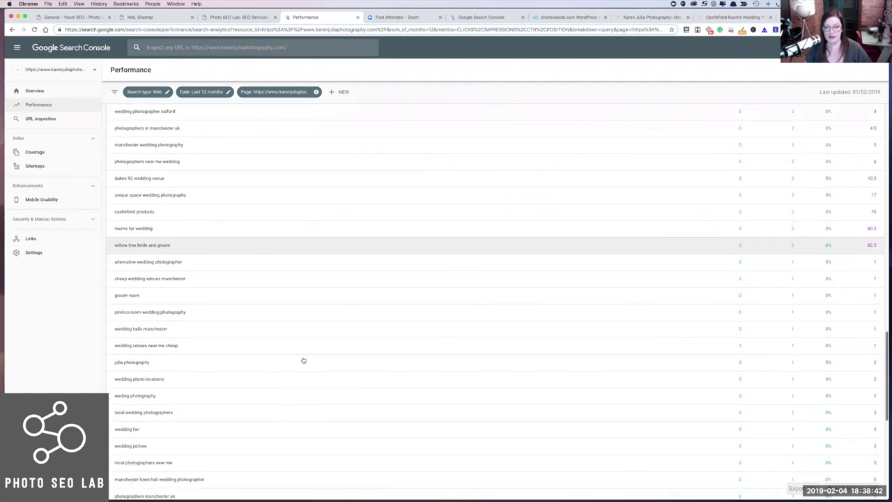
scroll(136, 395, "up", 5)
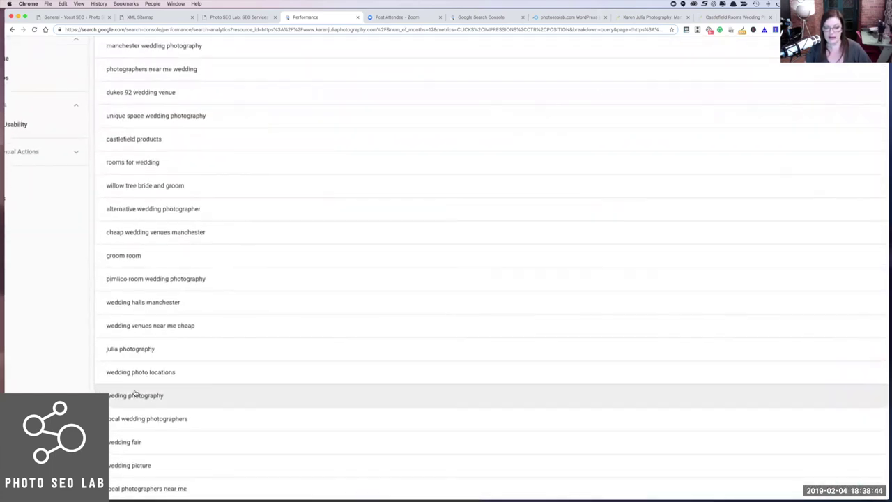
scroll(135, 391, "down", 8)
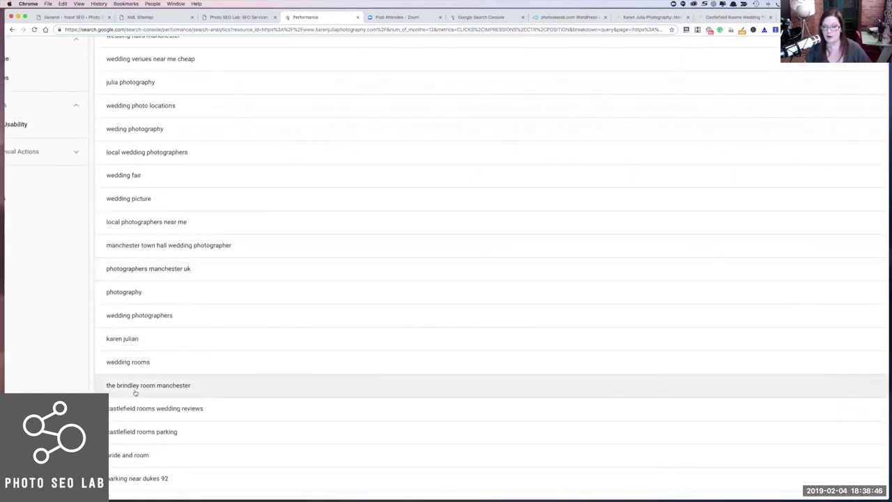
scroll(135, 395, "down", 5)
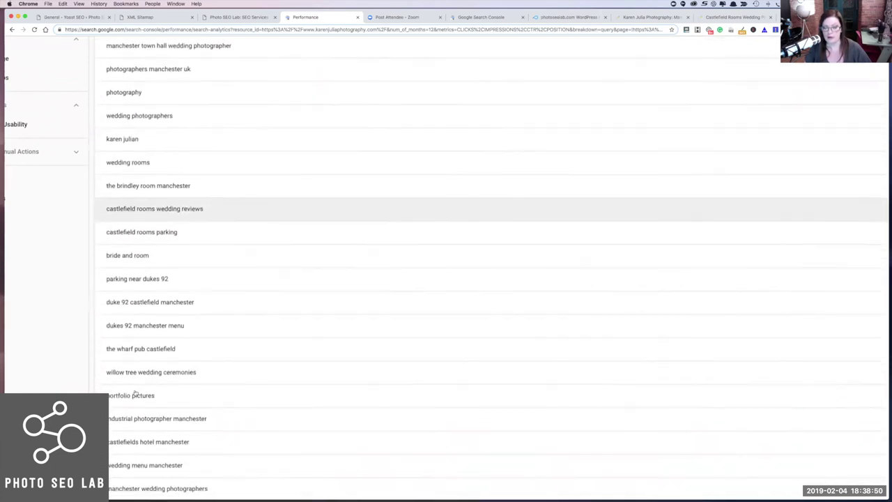
scroll(135, 393, "up", 10)
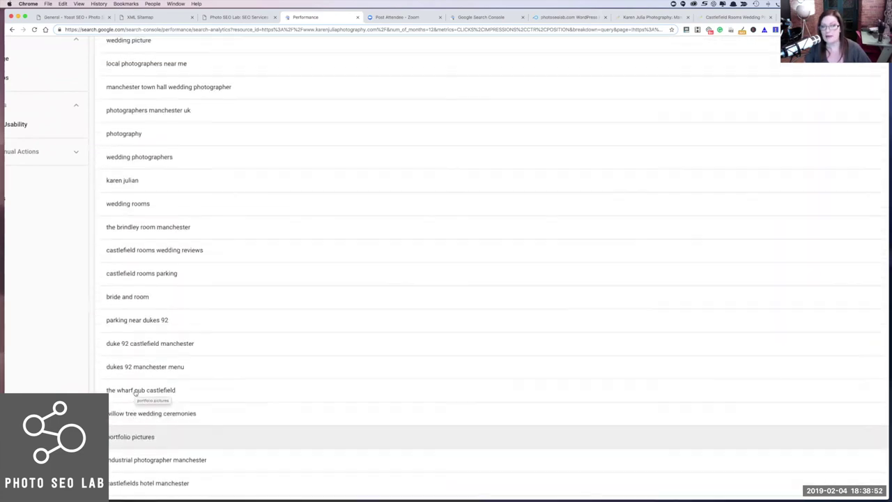
scroll(136, 392, "up", 10)
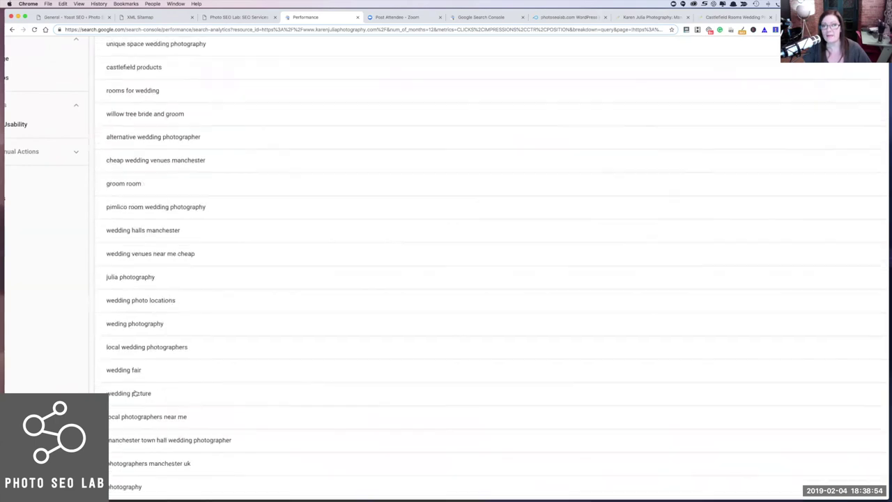
scroll(136, 392, "up", 10)
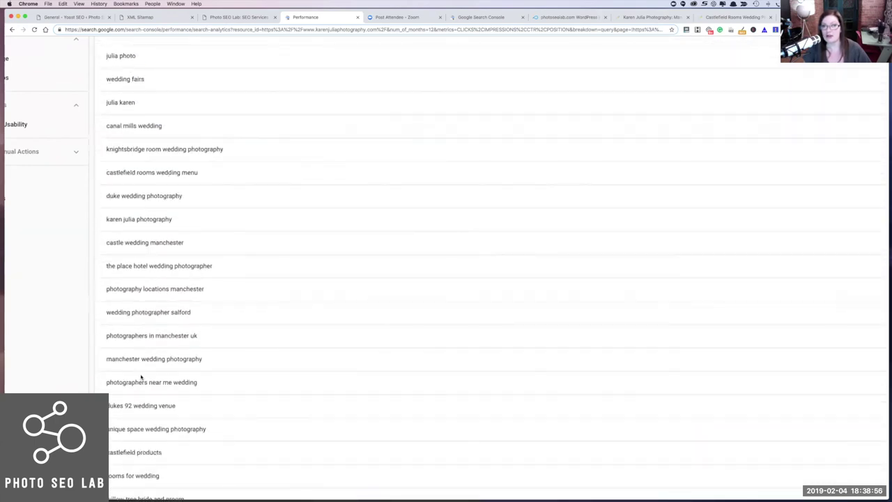
scroll(200, 282, "up", 10)
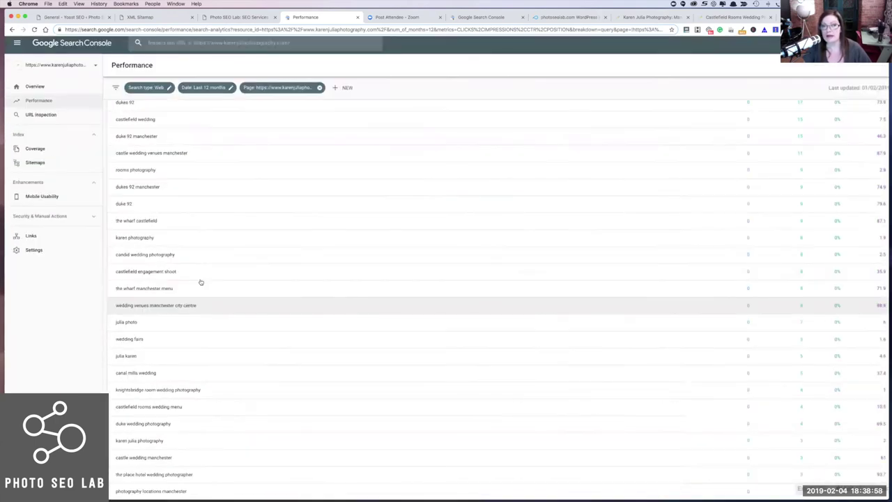
scroll(237, 290, "up", 2)
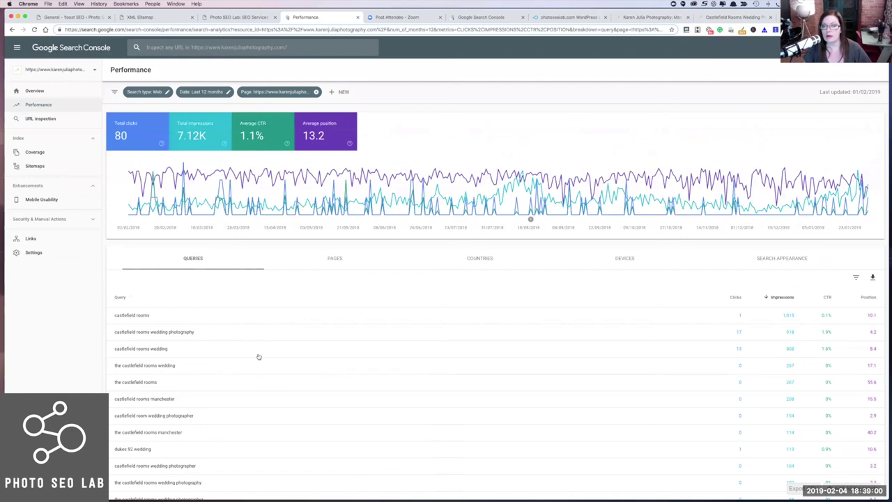
scroll(258, 357, "down", 3)
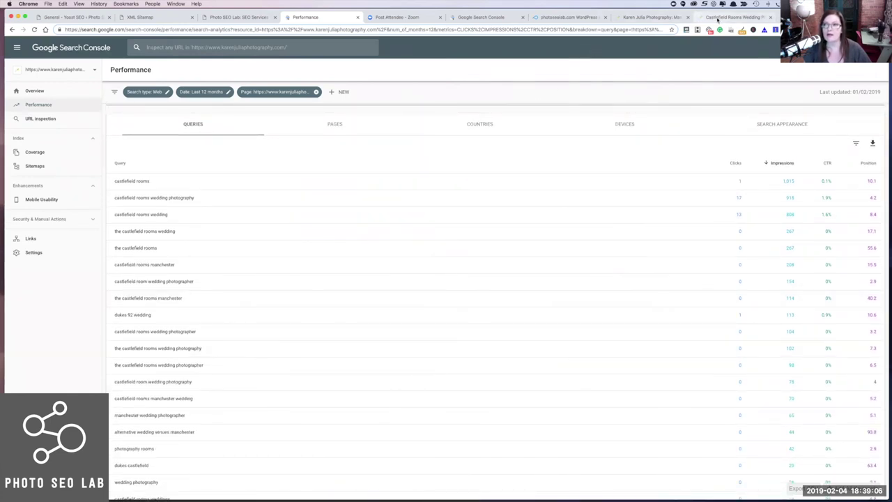
Review the live Castlefield Rooms page's keywords, highlighting its main title and "Castlefield Wedding" in the "6 Tips" heading
left_click(718, 17)
scroll(361, 192, "up", 5)
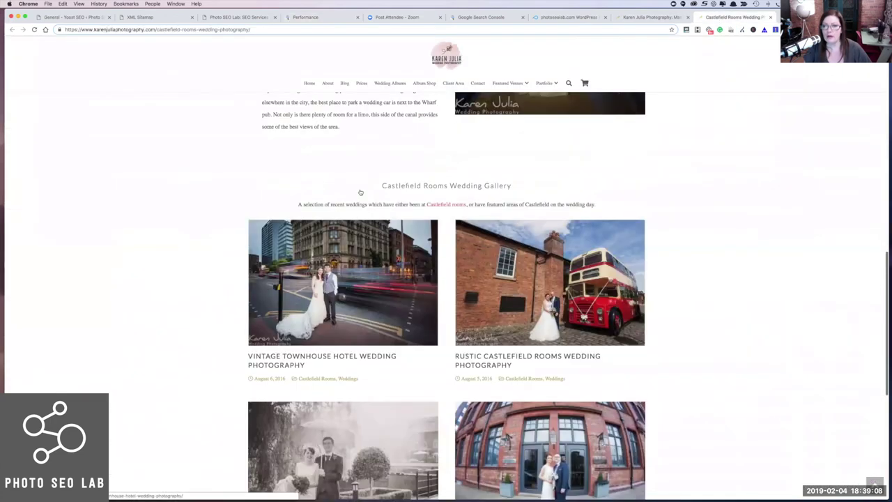
scroll(360, 193, "up", 10)
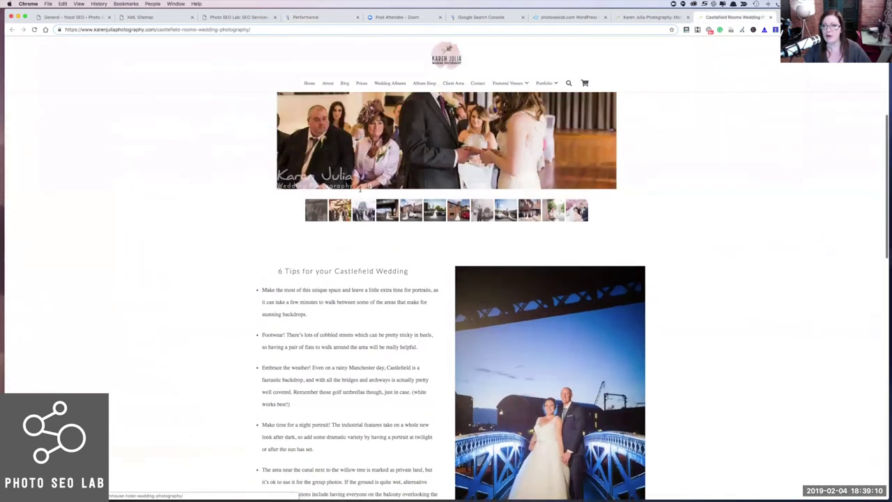
scroll(248, 127, "up", 4)
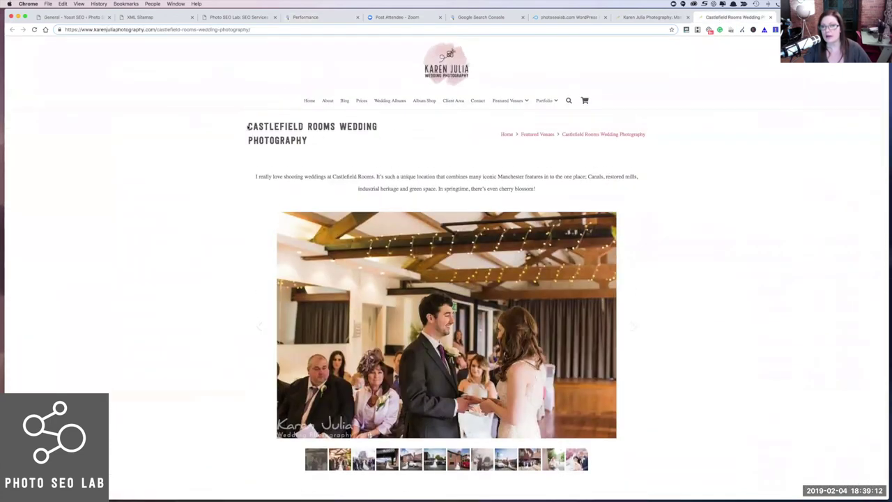
left_click_drag(248, 126, 316, 139)
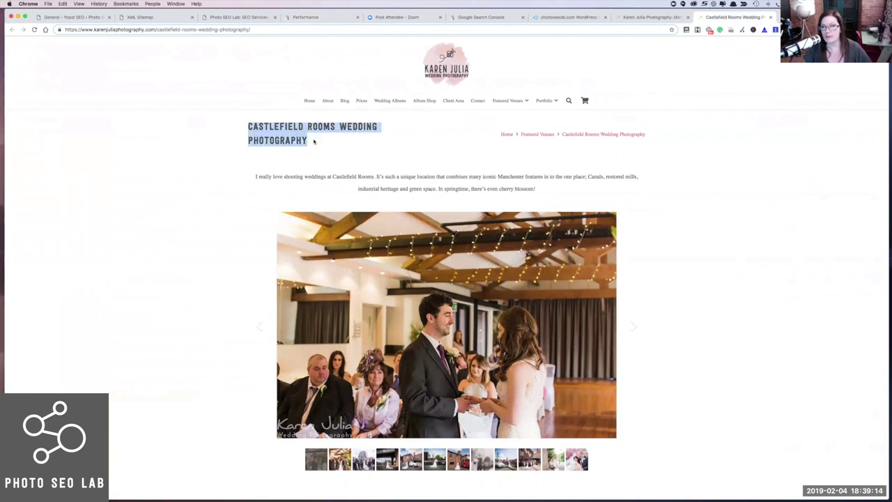
scroll(314, 141, "down", 6)
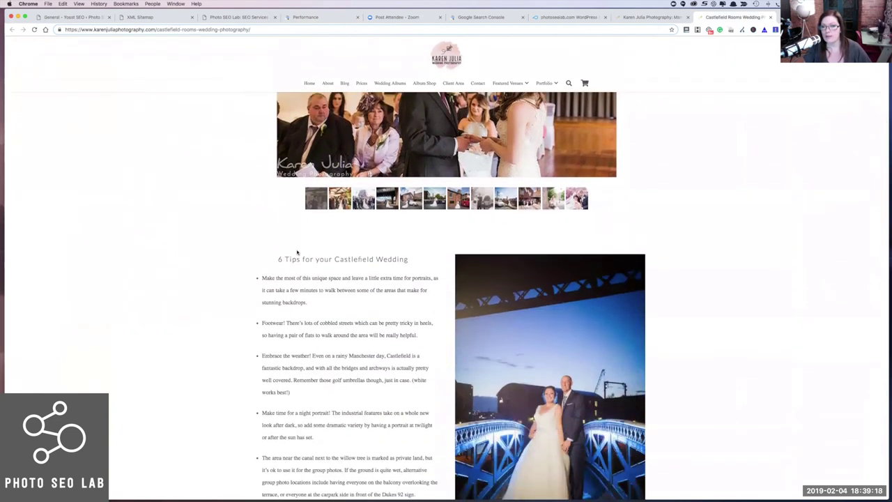
scroll(316, 246, "down", 2)
left_click_drag(335, 214, 398, 213)
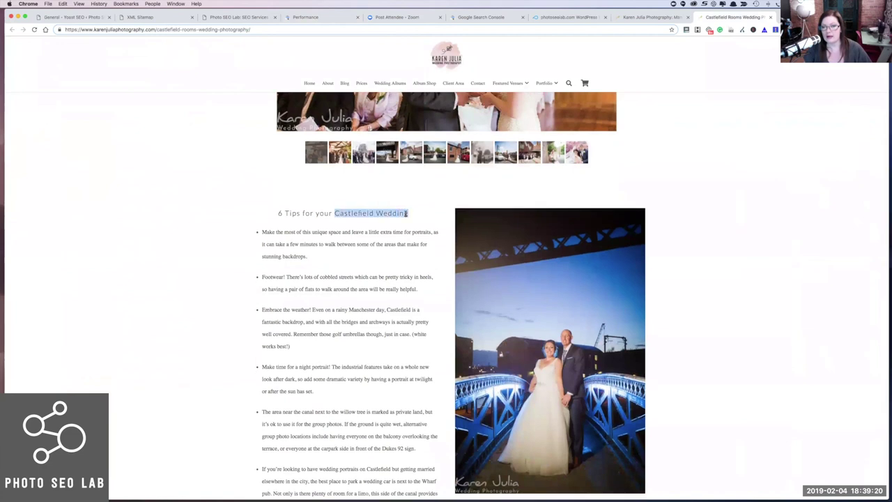
Examine the Castlefield Rooms Wedding Gallery's heading and post titles, the page footer and the wedding tips text
scroll(409, 215, "down", 10)
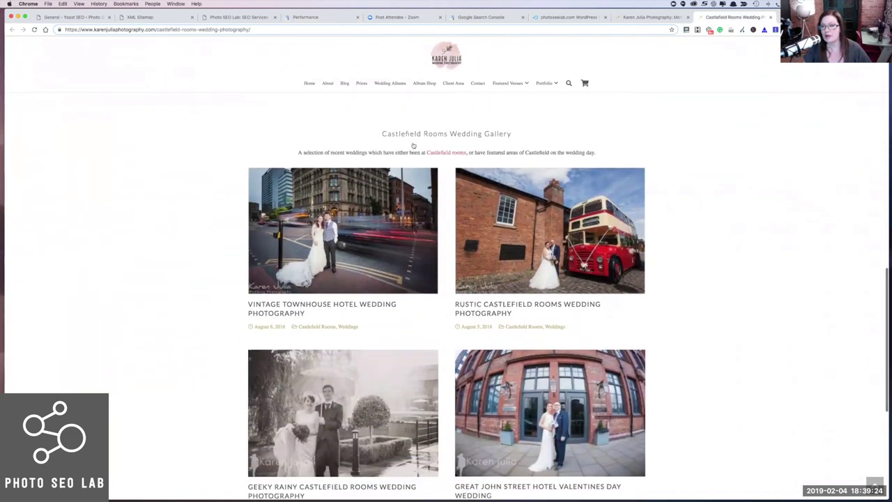
scroll(394, 242, "down", 5)
scroll(394, 242, "down", 2)
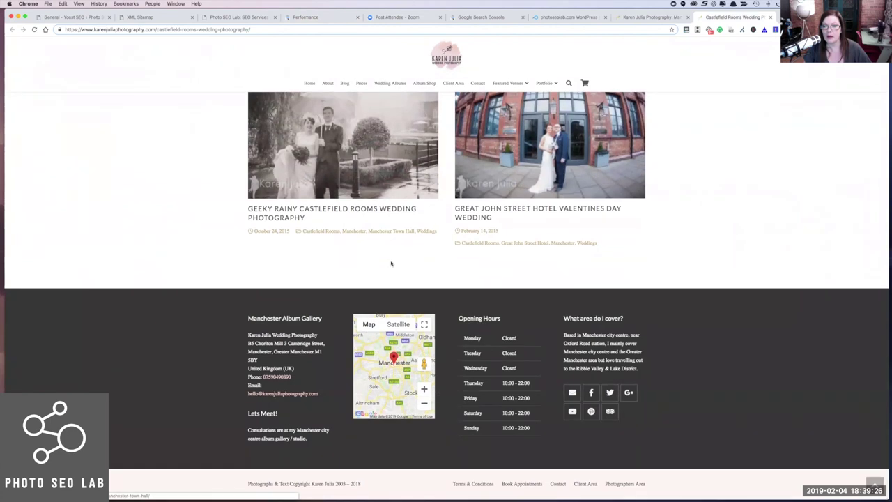
scroll(391, 262, "up", 2)
scroll(391, 263, "up", 8)
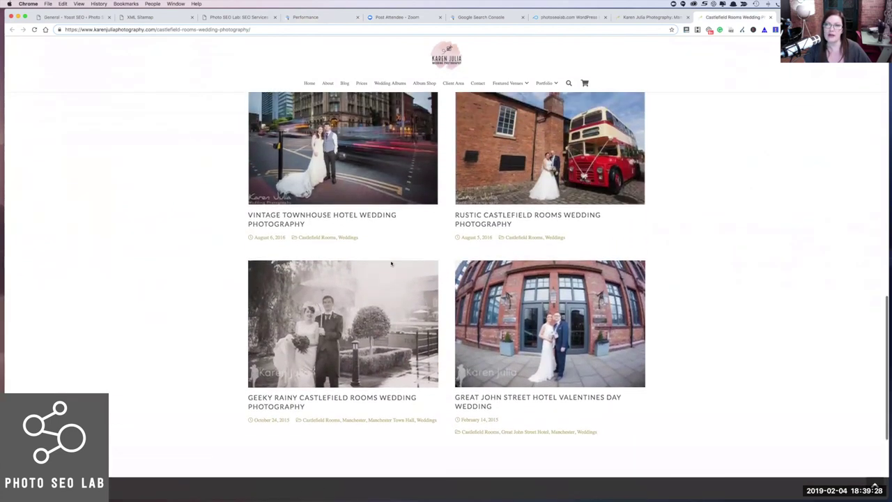
scroll(391, 263, "up", 9)
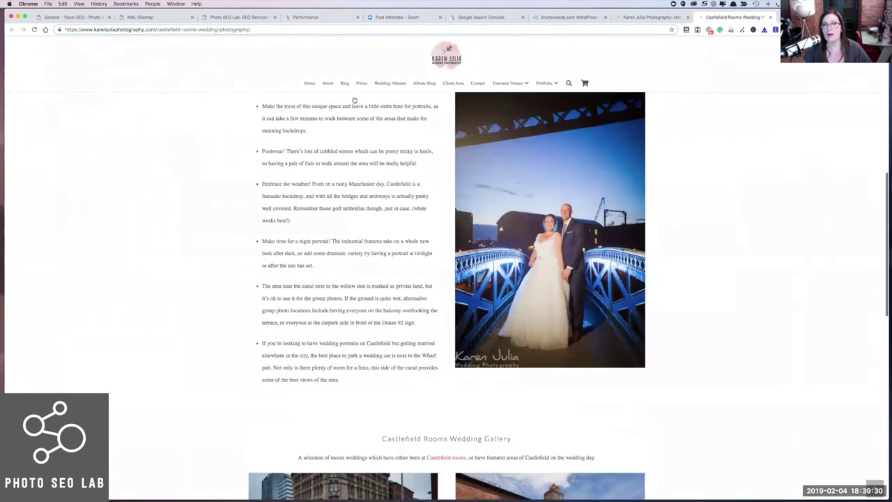
Return to Search Console and reload the property's performance report without the page filter
left_click(320, 17)
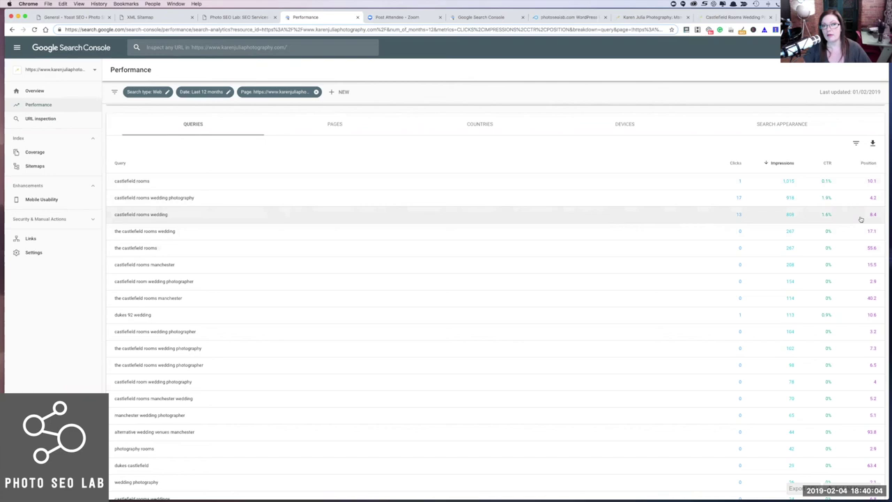
left_click(39, 105)
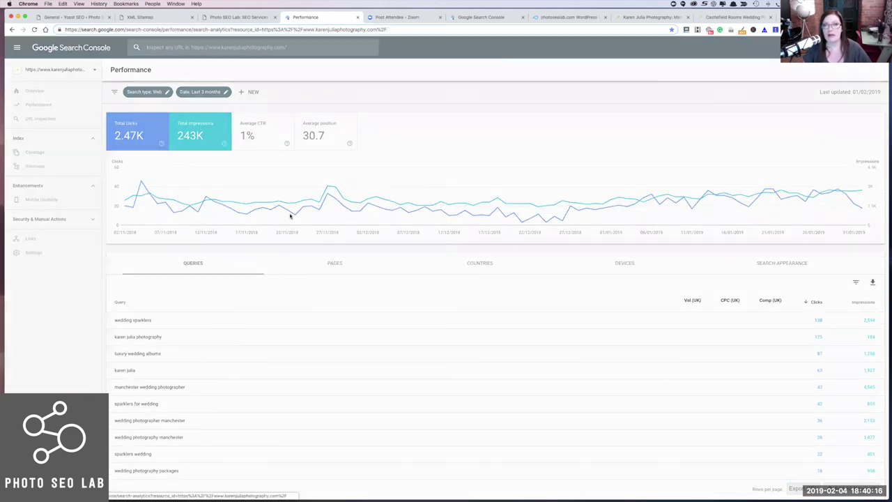